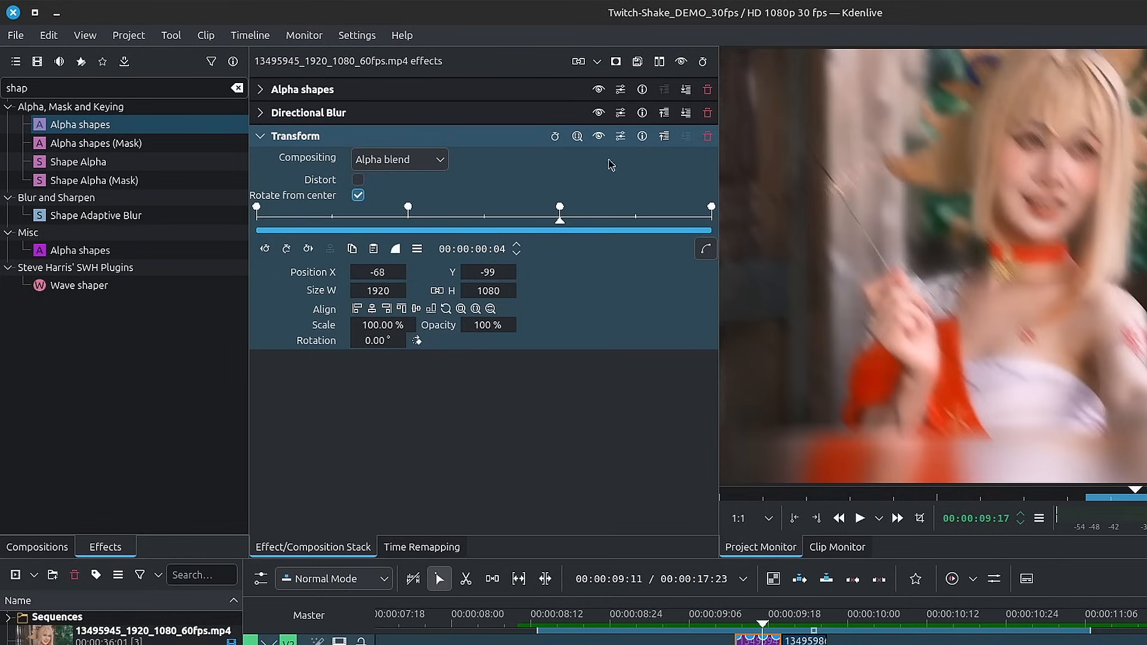
# Step frame by frame through the V2 clip's Transform keyframes to examine the shake movement
pyautogui.press('Right')
pyautogui.press('Right')
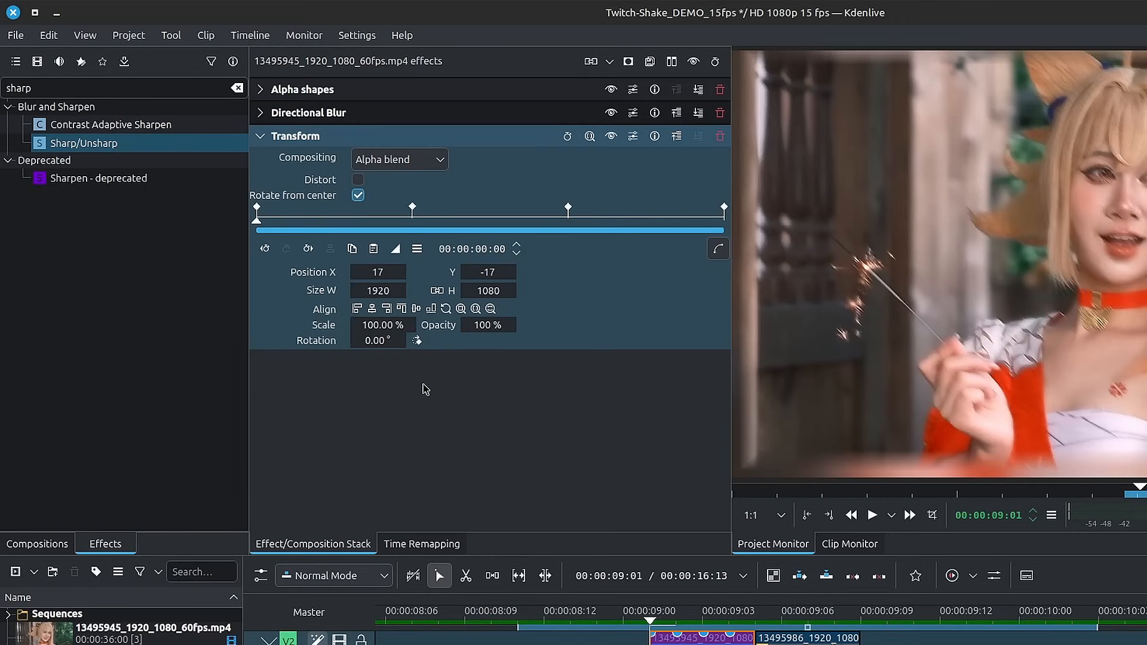
pyautogui.press('Right')
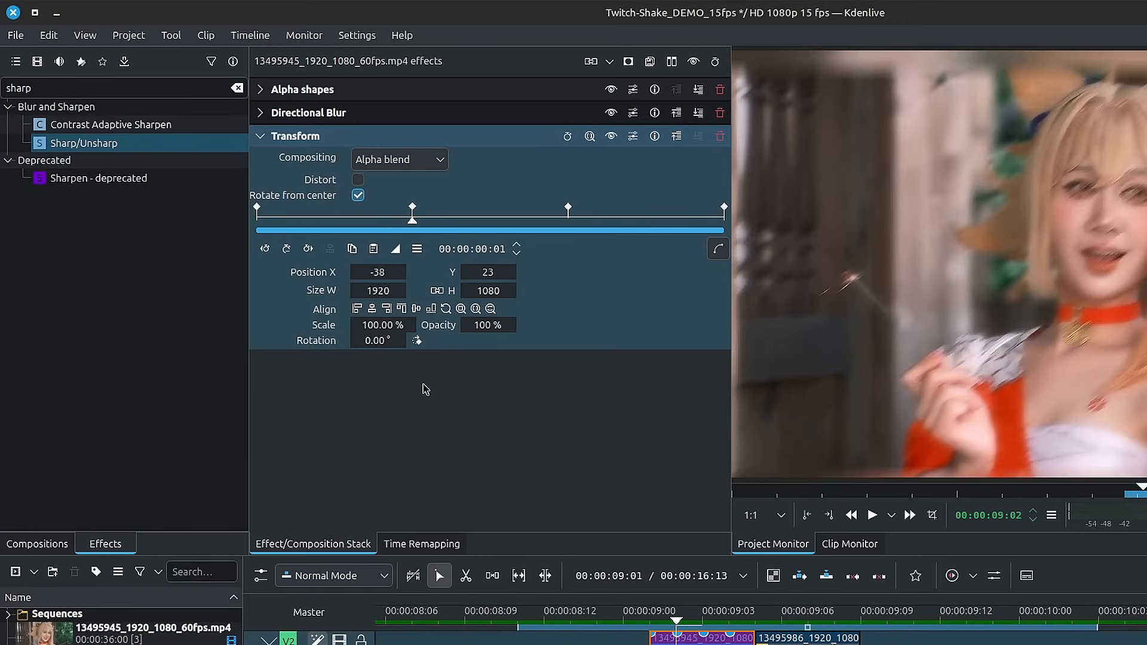
pyautogui.press('Right')
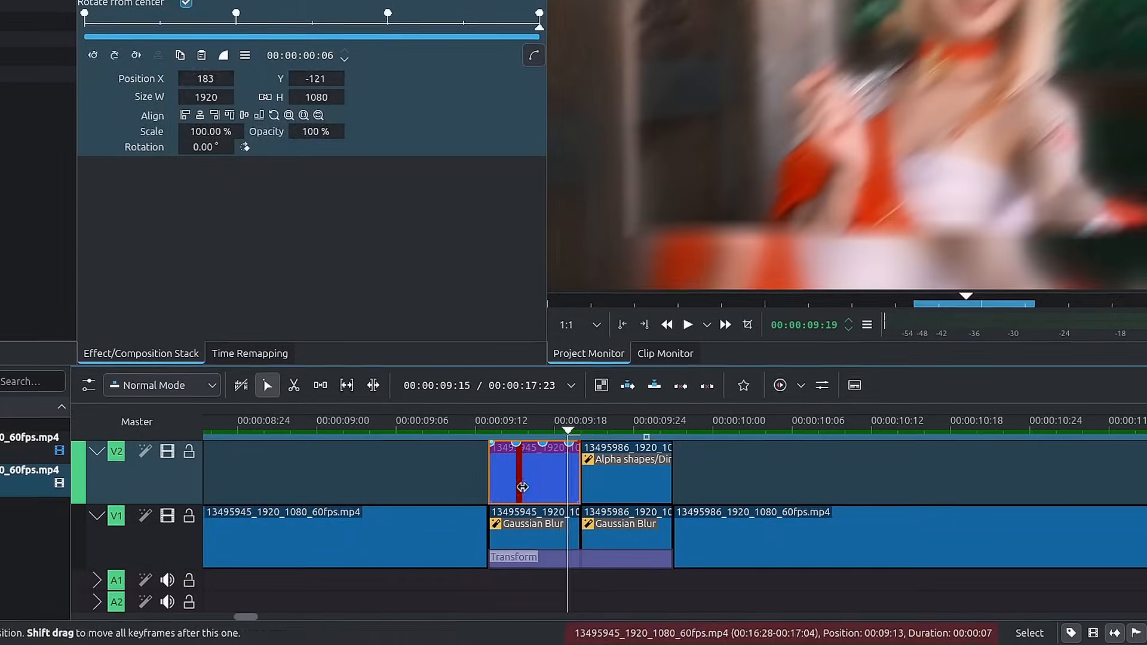
pyautogui.press('Right')
# Delete the four short effect clips around the cut on tracks V1 and V2
pyautogui.keyDown('shift'); pyautogui.click(628, 483); pyautogui.keyUp('shift')
pyautogui.keyDown('shift'); pyautogui.click(624, 540); pyautogui.keyUp('shift')
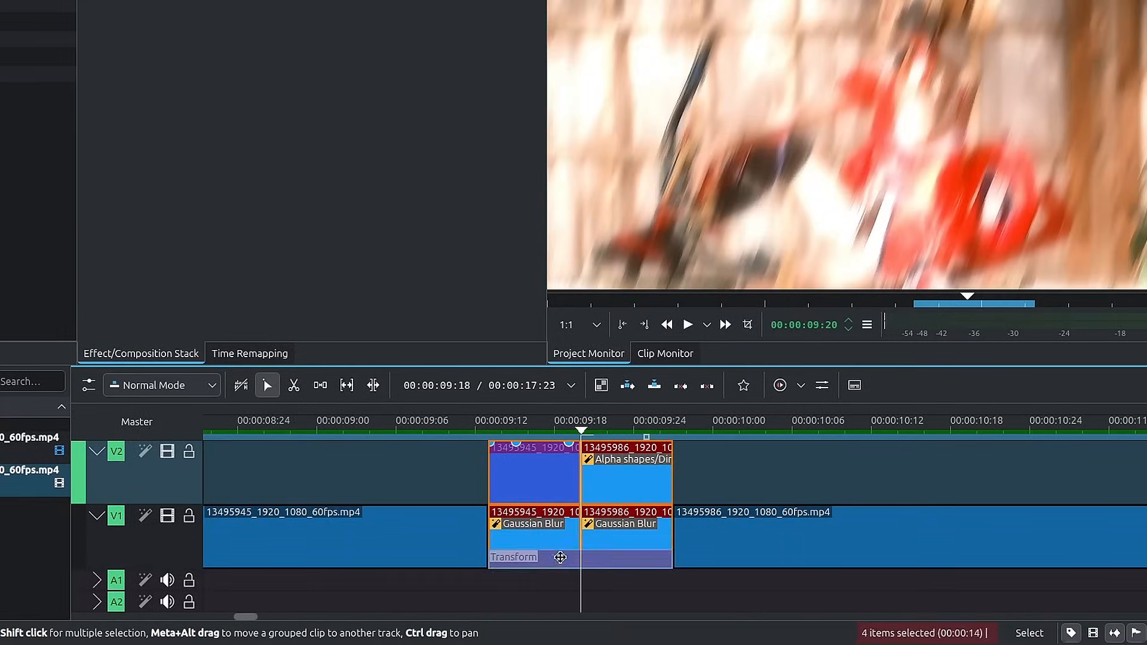
pyautogui.press('Delete')
# Extend the two V1 clips until they meet at 00:00:09:20 and render the timeline preview
pyautogui.moveTo(489, 545); pyautogui.dragTo(587, 543)
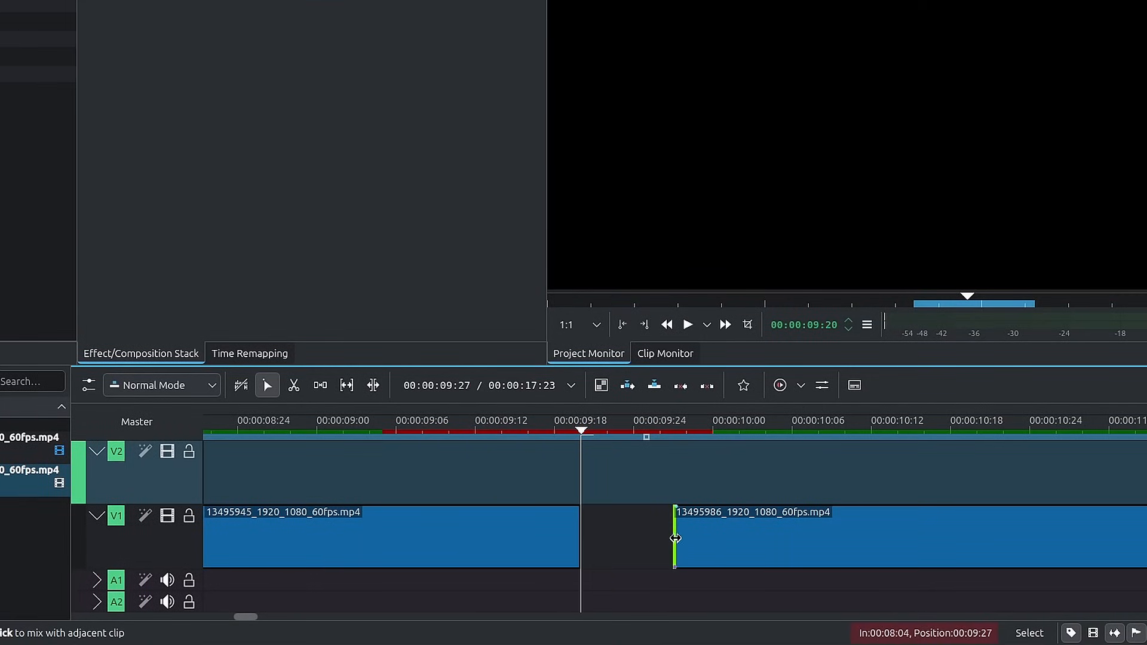
pyautogui.moveTo(681, 540); pyautogui.dragTo(588, 541)
pyautogui.click(801, 385)
pyautogui.click(555, 459)
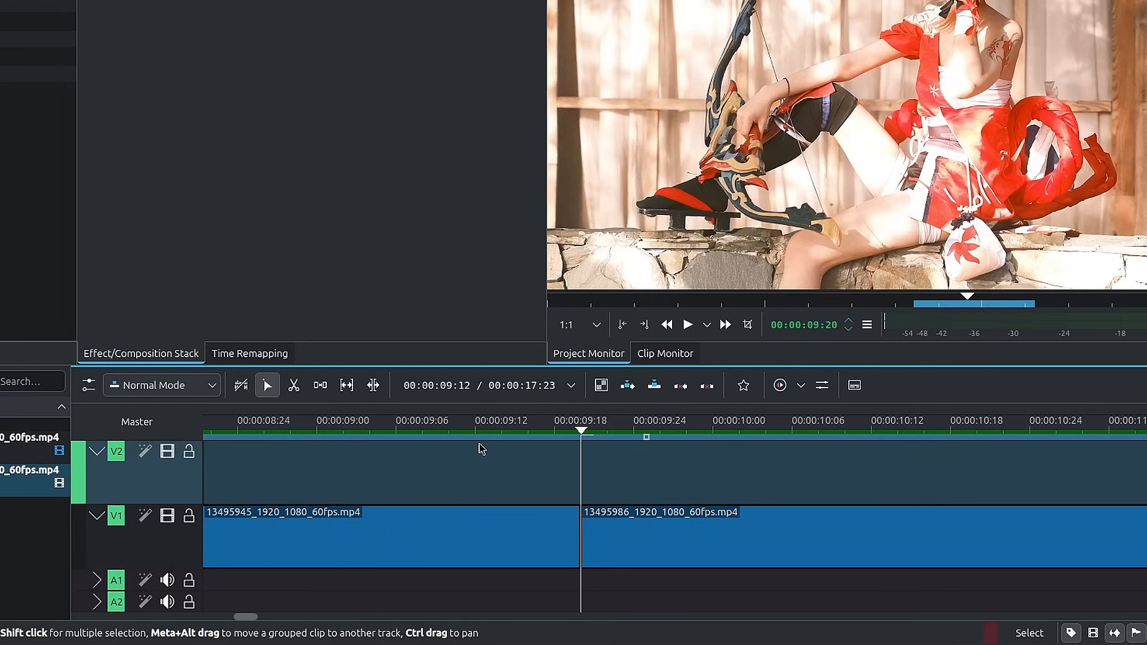
# Cut the first V1 clip seven frames before the join, at 00:00:09:13
pyautogui.press('Left')
pyautogui.press('Left')
pyautogui.press('Left')
pyautogui.press('Left')
pyautogui.press('Left')
pyautogui.press('Left')
pyautogui.press('Left')
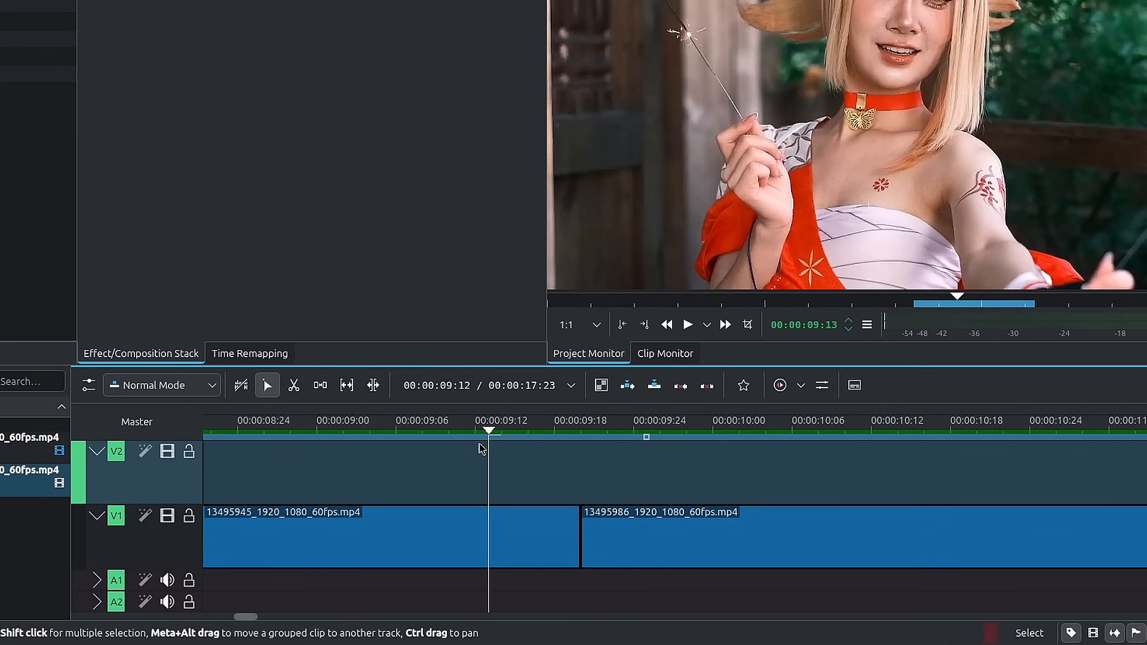
pyautogui.hotkey('shift', 'r')
# Cut the second V1 clip seven frames after the join, at 00:00:09:27
pyautogui.hotkey('alt', 'Right')
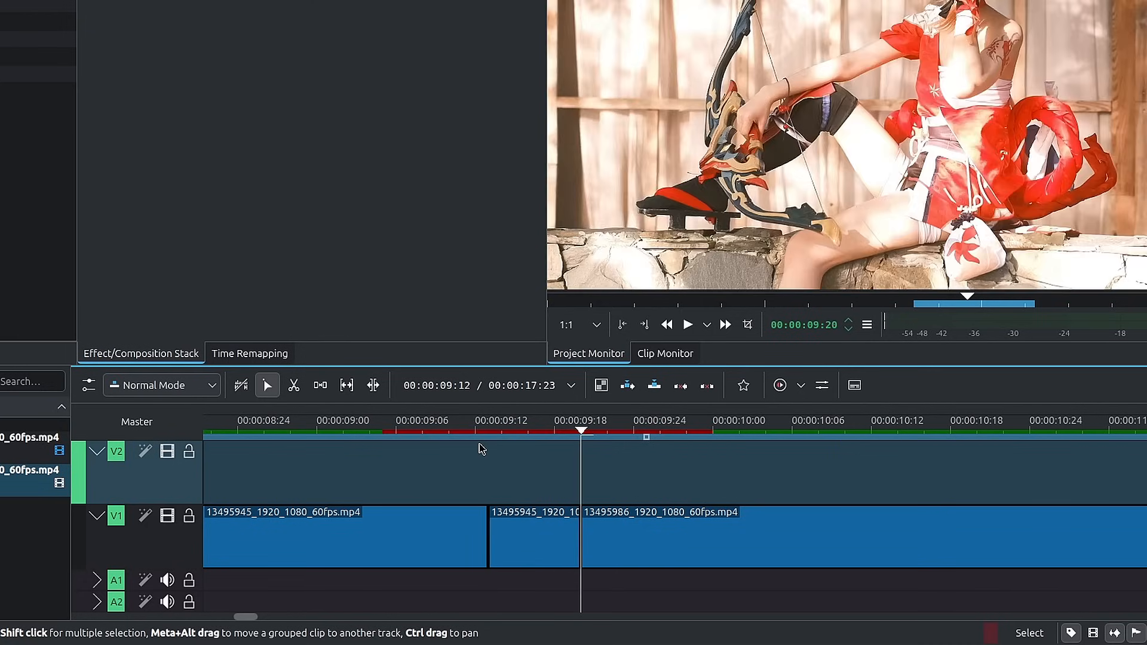
pyautogui.press('Right')
pyautogui.press('Right')
pyautogui.press('Right')
pyautogui.press('Right')
pyautogui.press('Right')
pyautogui.press('Right')
pyautogui.press('Right')
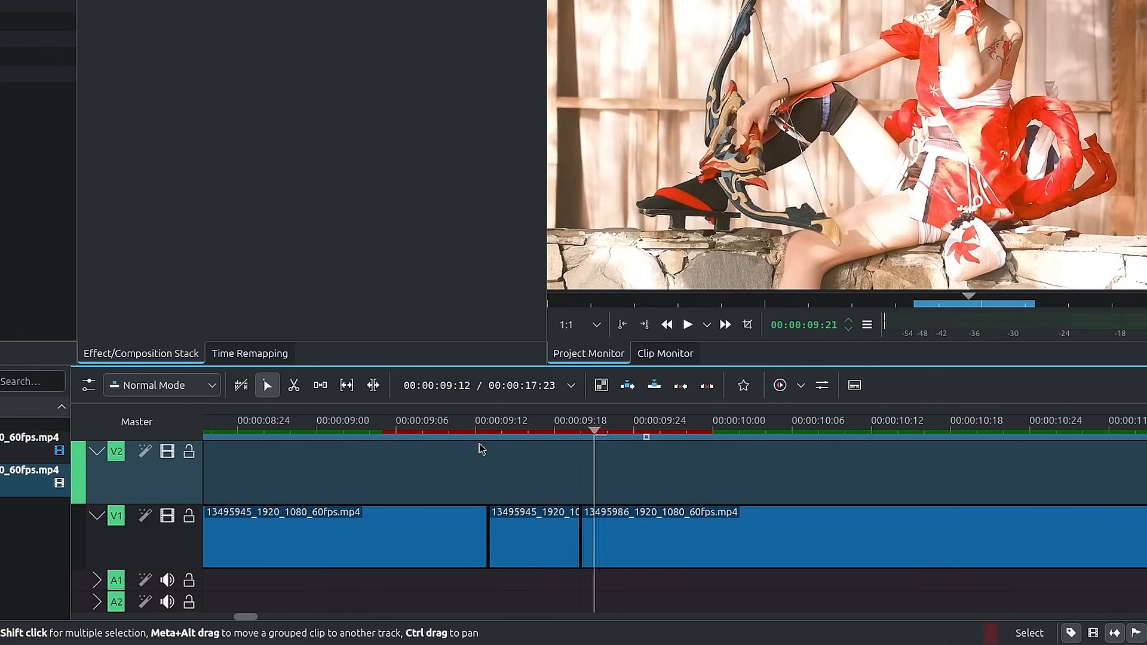
pyautogui.press('Right')
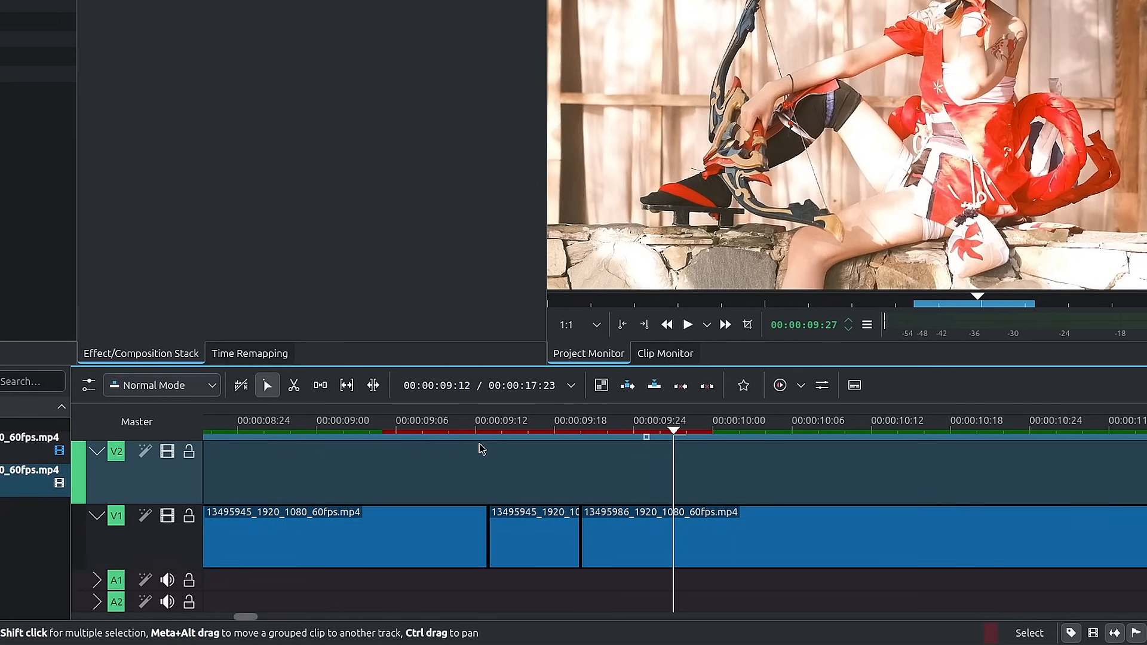
pyautogui.hotkey('shift', 'r')
# Find Directional Blur by searching the effects for "dbl" and add it, along with Transform, to both short V1 clips
pyautogui.click(535, 538)
pyautogui.keyDown('shift'); pyautogui.click(622, 556); pyautogui.keyUp('shift')
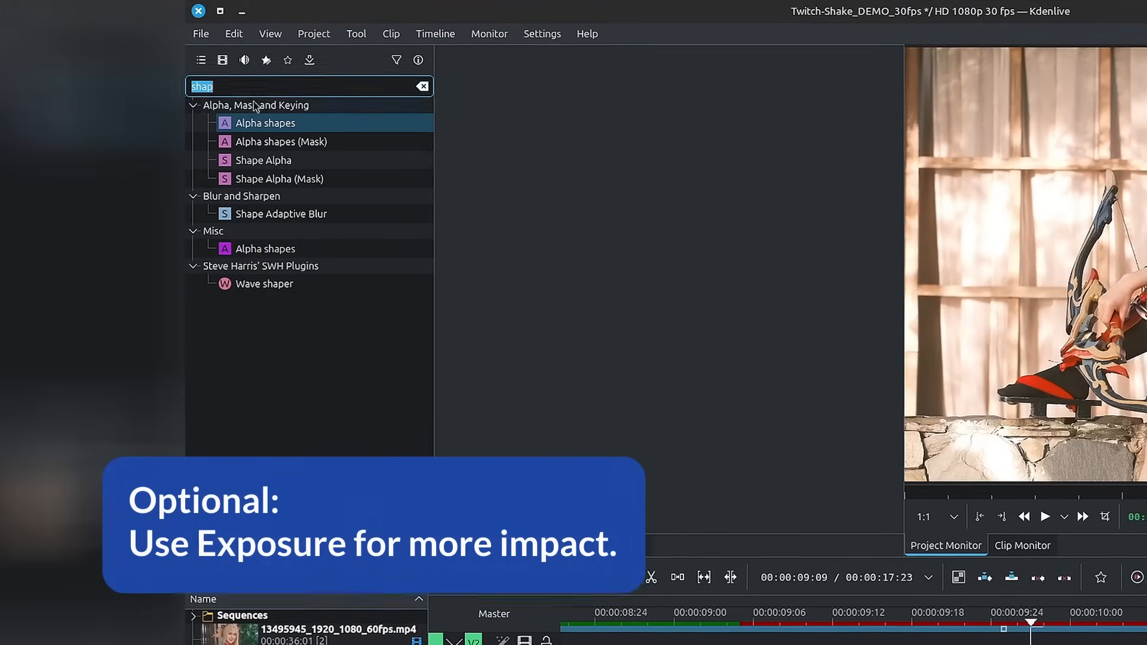
pyautogui.doubleClick(149, 21)
pyautogui.write('dbl')
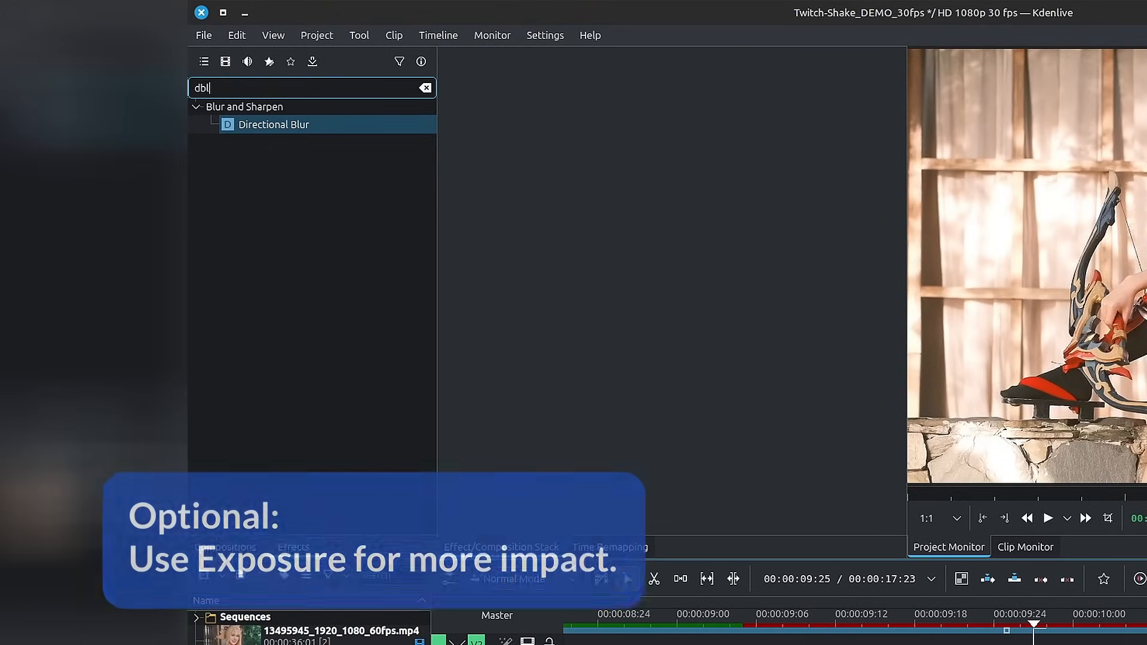
pyautogui.moveTo(302, 128); pyautogui.dragTo(562, 363)
pyautogui.moveTo(386, 269); pyautogui.dragTo(732, 632)
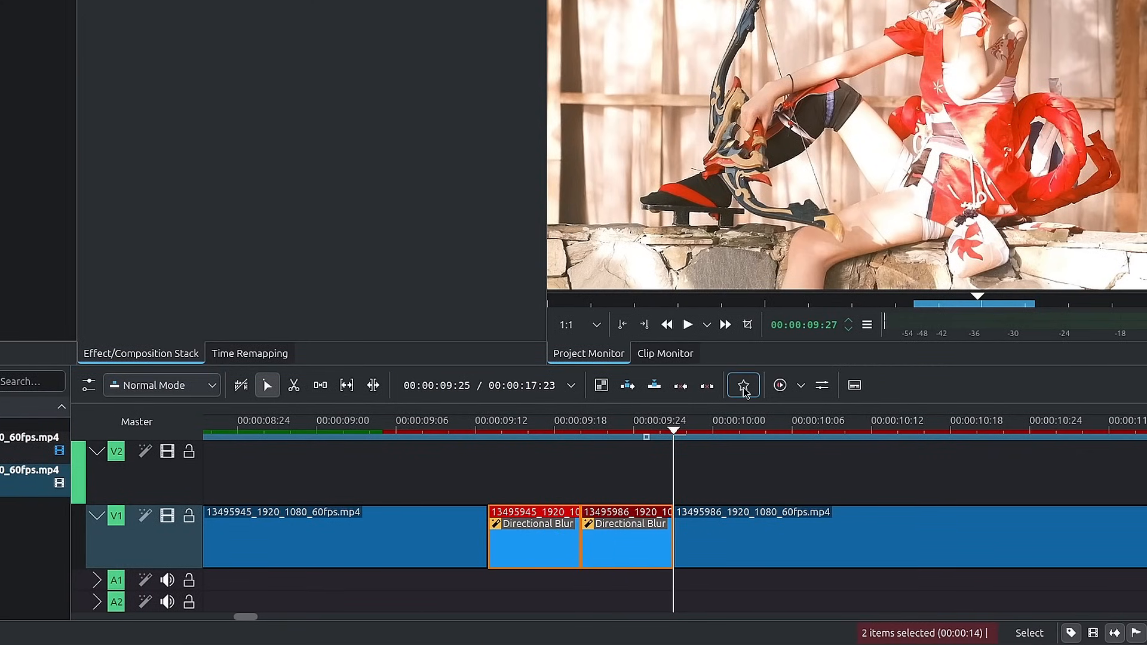
pyautogui.click(743, 386)
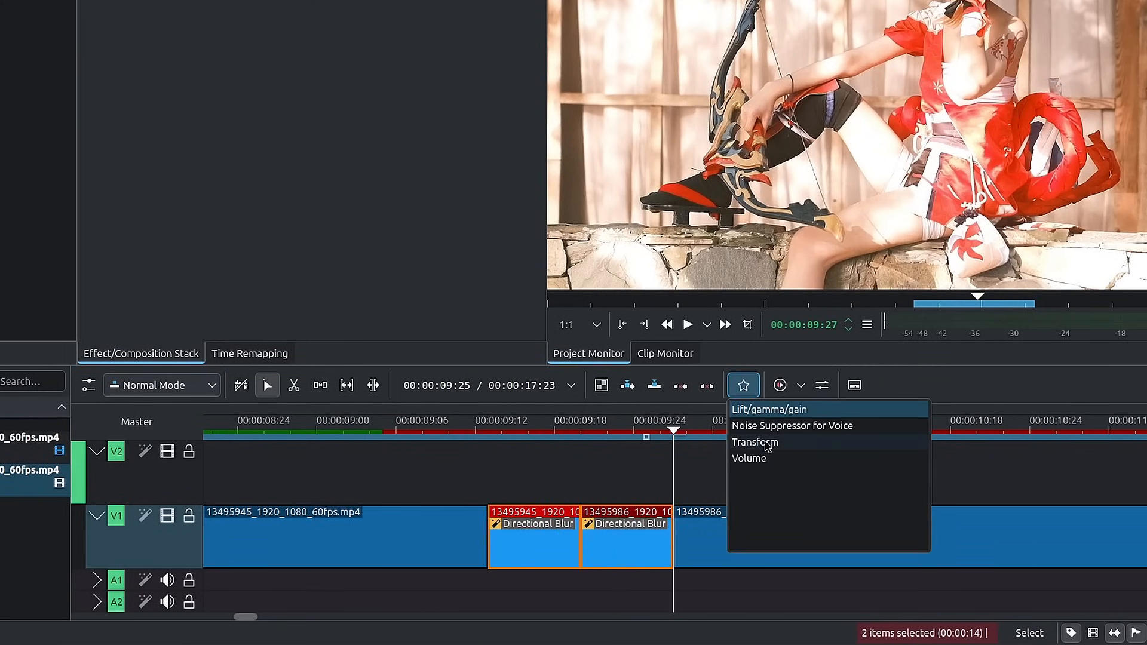
pyautogui.moveTo(767, 447); pyautogui.dragTo(543, 548)
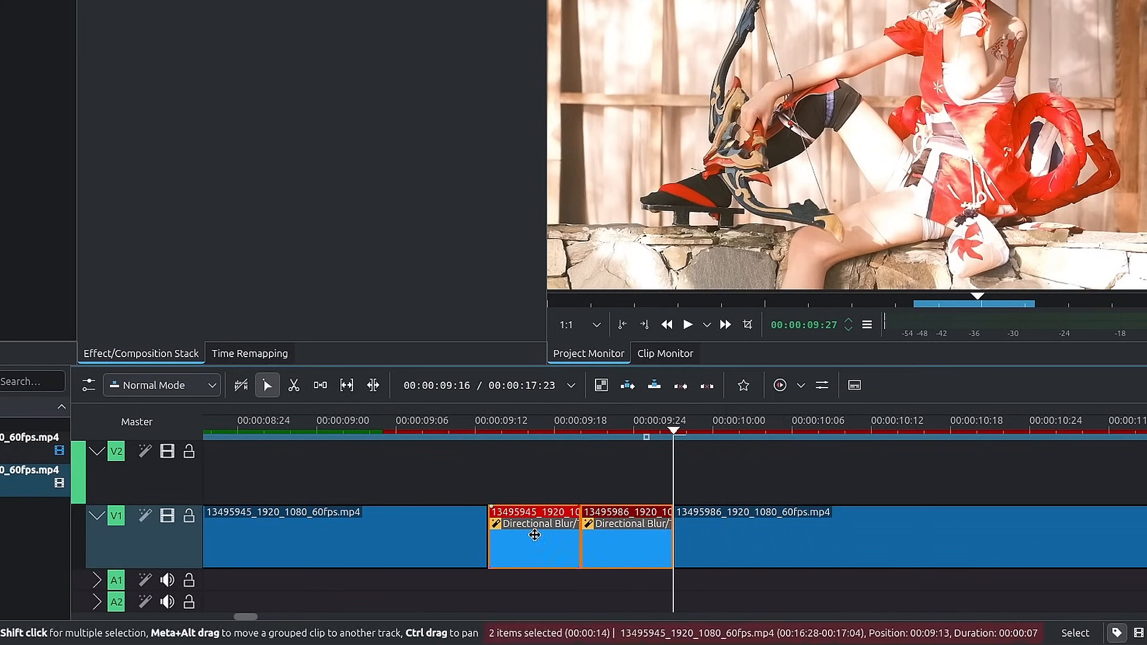
# Set the first short clip's initial Transform keyframe and the default keyframe type to Smooth
pyautogui.click(535, 535)
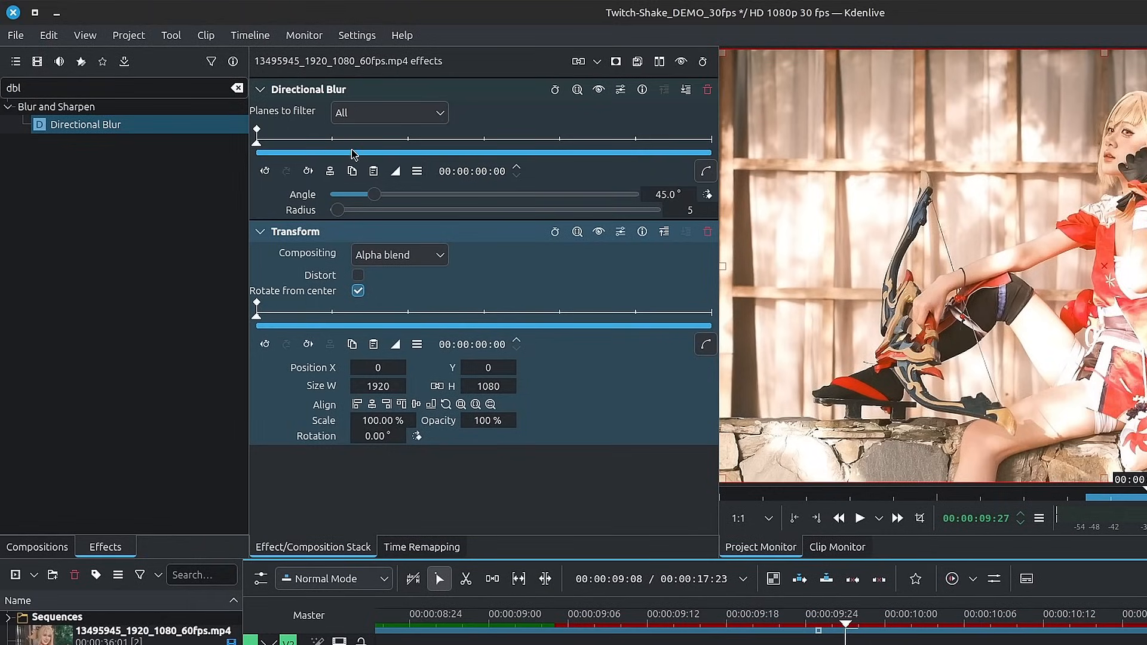
pyautogui.click(260, 89)
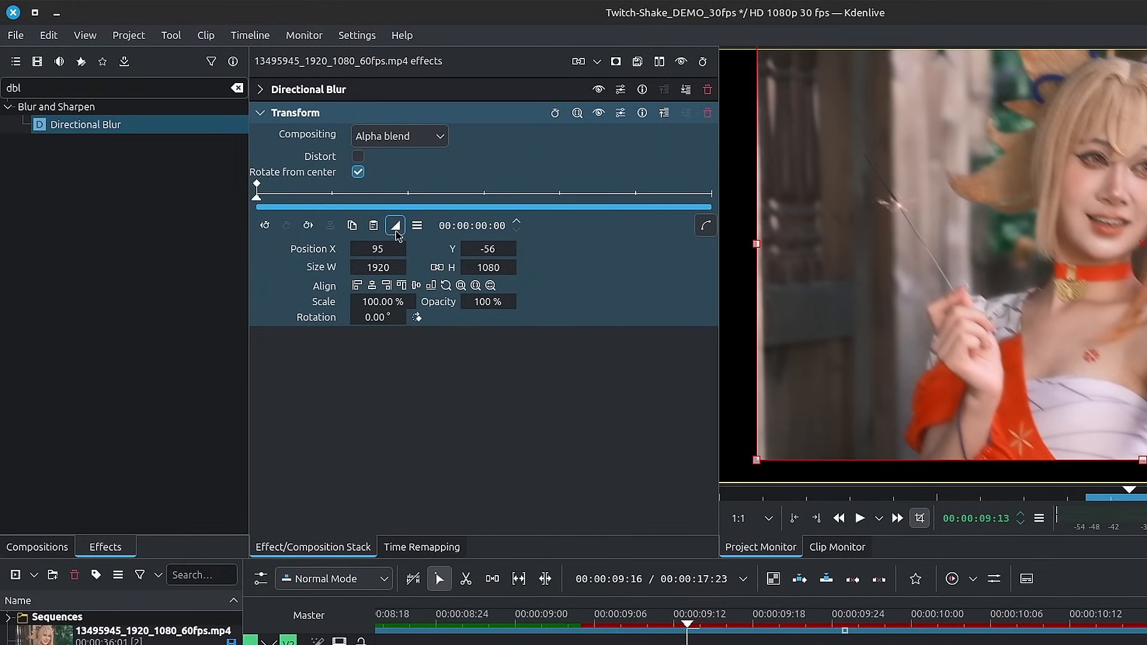
pyautogui.click(396, 230)
pyautogui.click(421, 307)
pyautogui.click(418, 227)
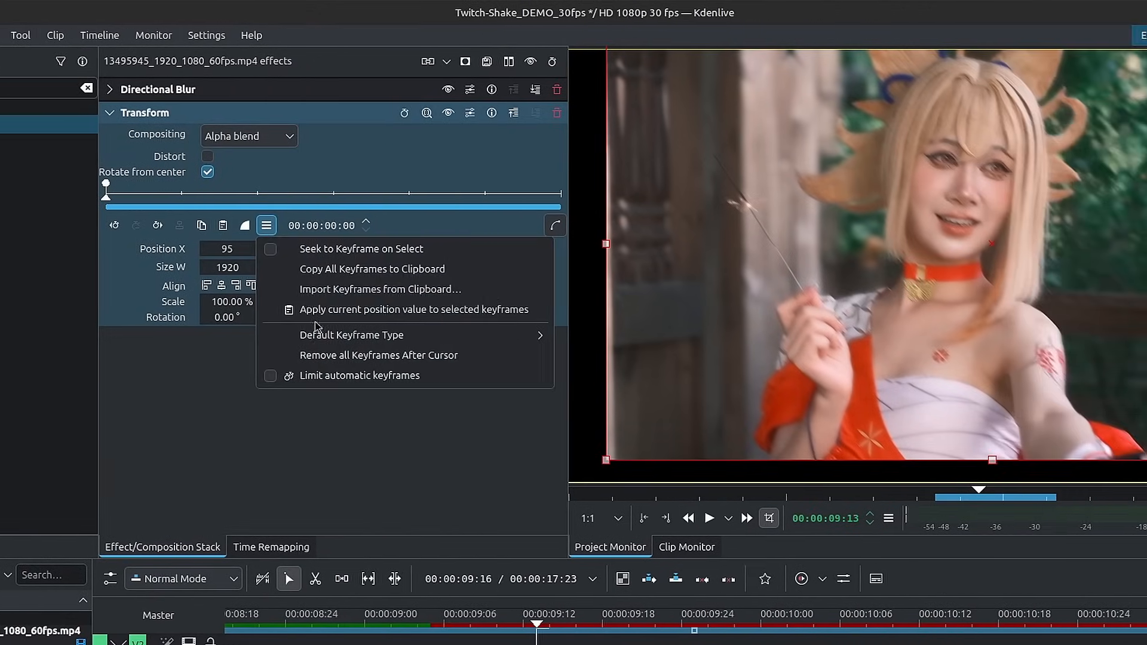
pyautogui.moveTo(469, 344)
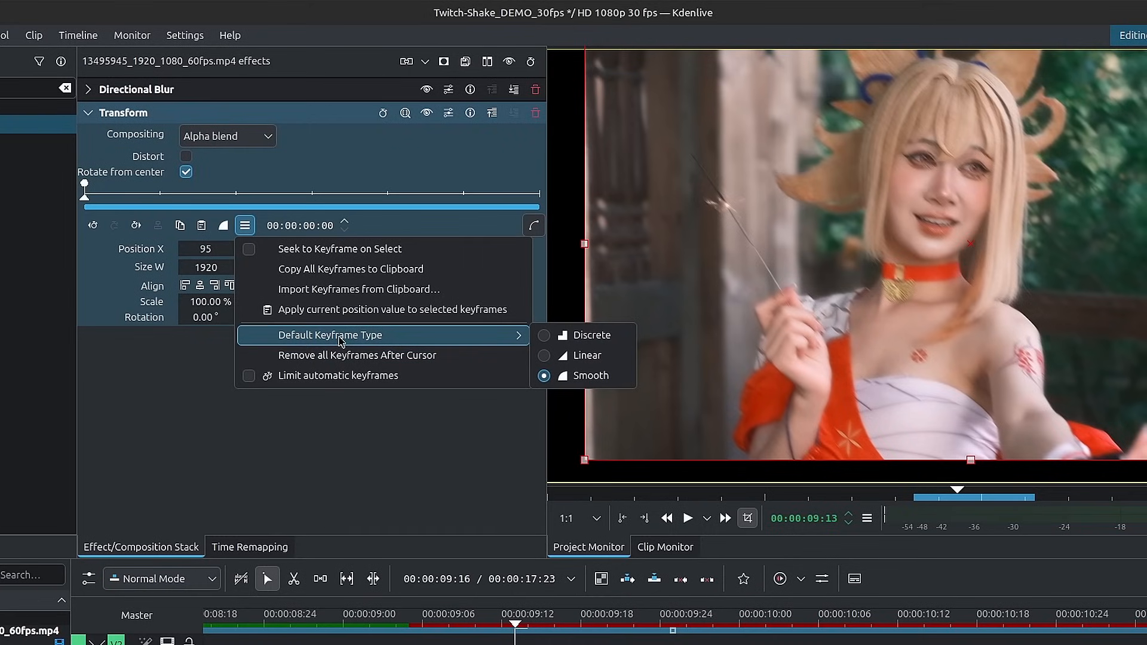
pyautogui.click(585, 376)
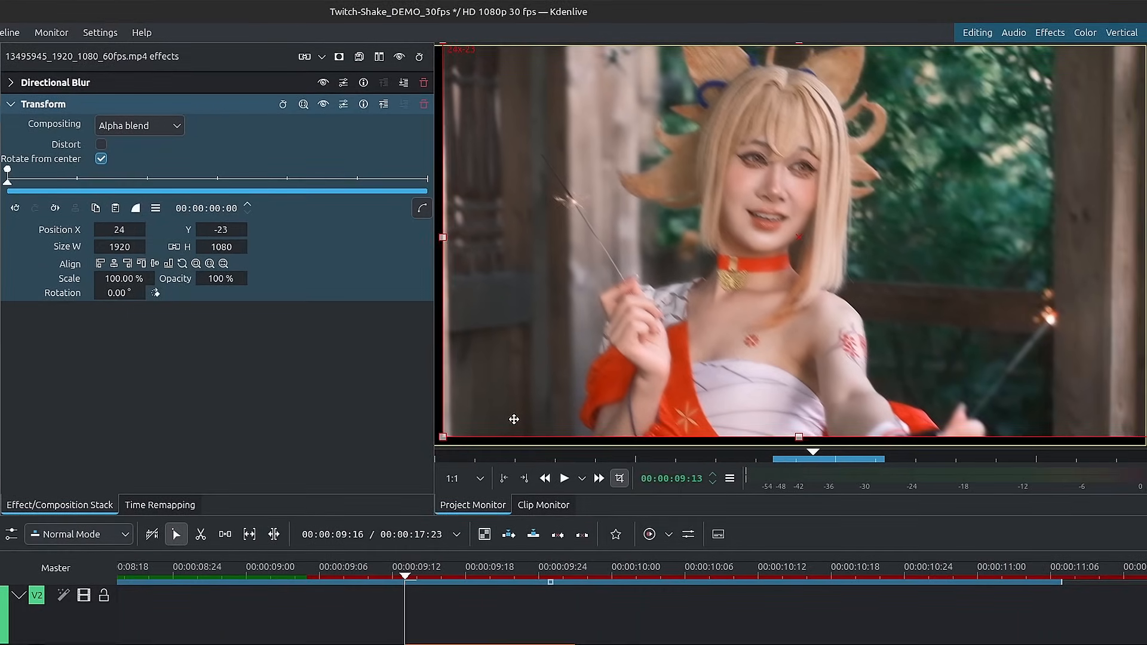
# Move the first clip's image to about X 18, Y -17 at frame 0 and X -52, Y 39 at a new frame 2 keyframe
pyautogui.moveTo(514, 420); pyautogui.dragTo(512, 422)
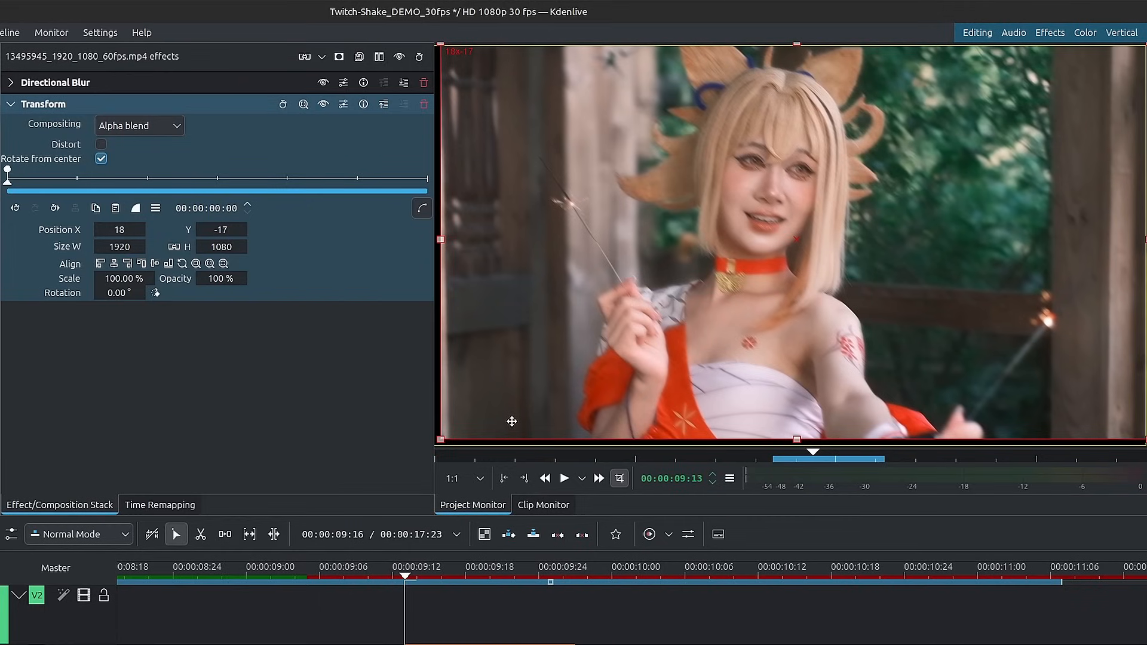
pyautogui.press('Right')
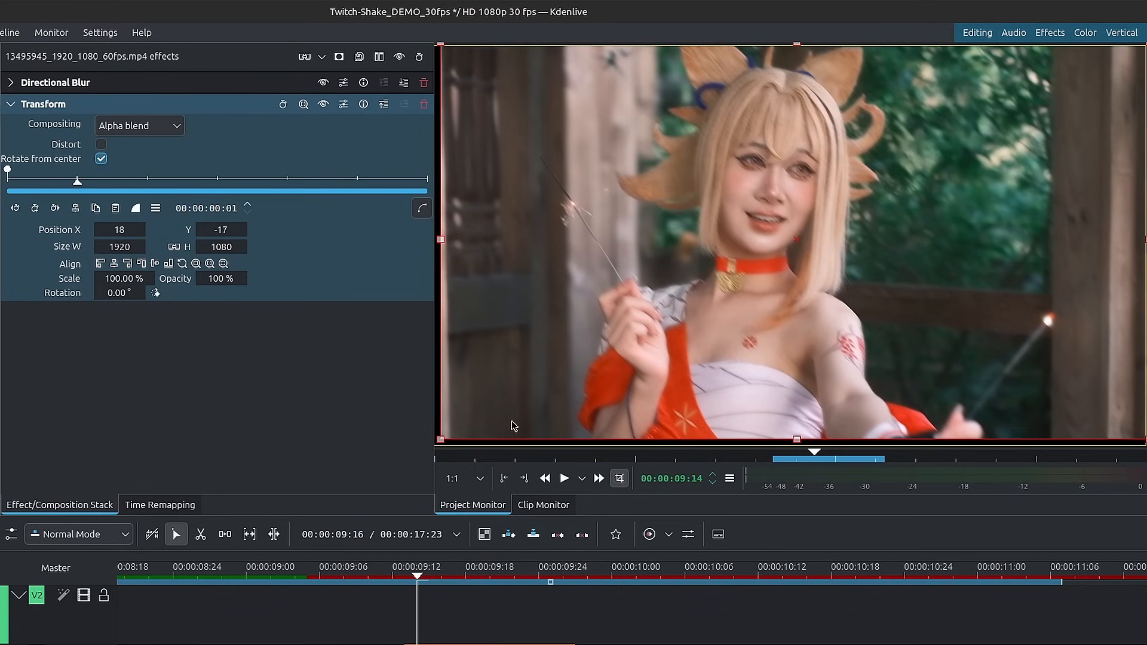
pyautogui.press('Right')
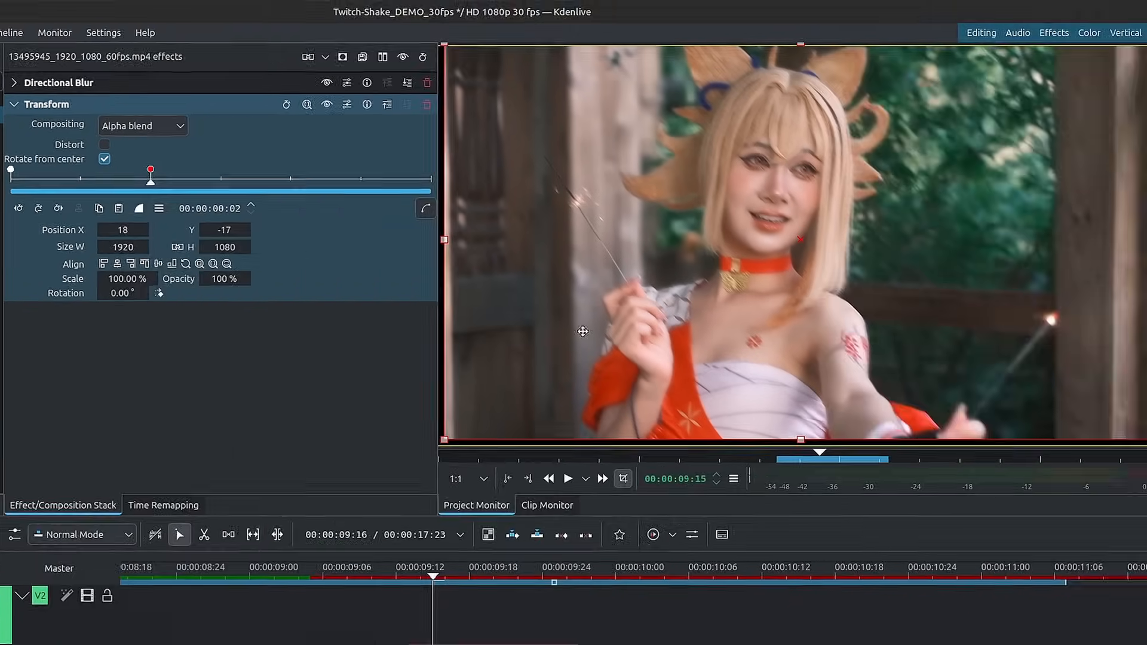
pyautogui.moveTo(908, 263); pyautogui.dragTo(885, 282)
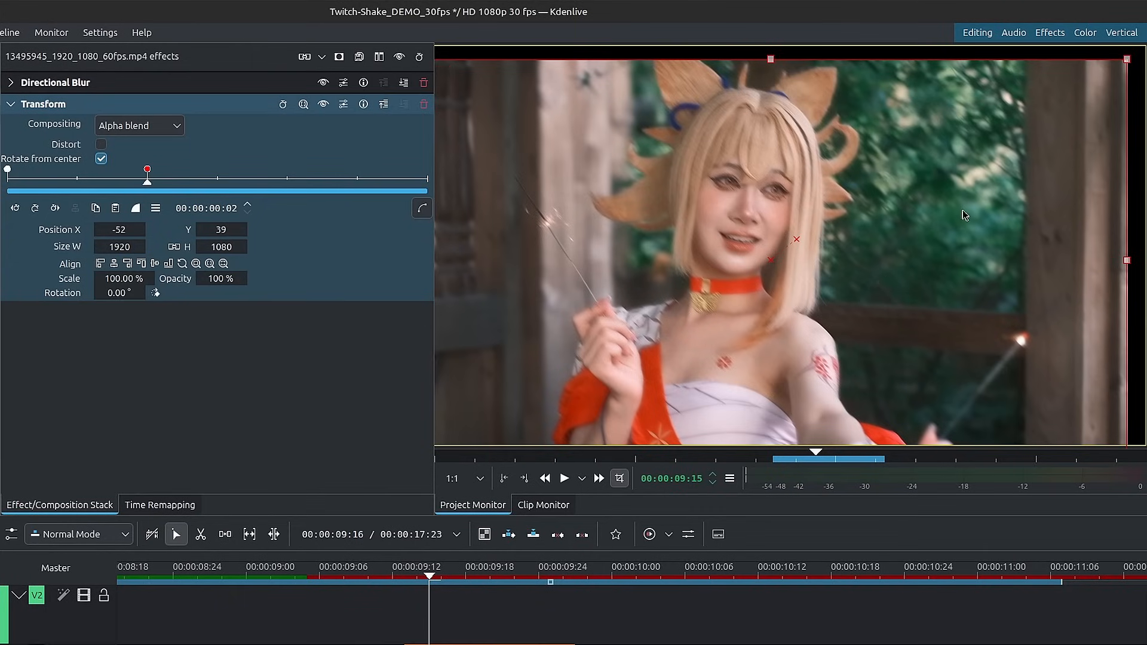
# Add a Transform keyframe at frame 4 and move the image to about X -69, Y -98
pyautogui.moveTo(1140, 111)
pyautogui.press('Right')
pyautogui.press('Right')
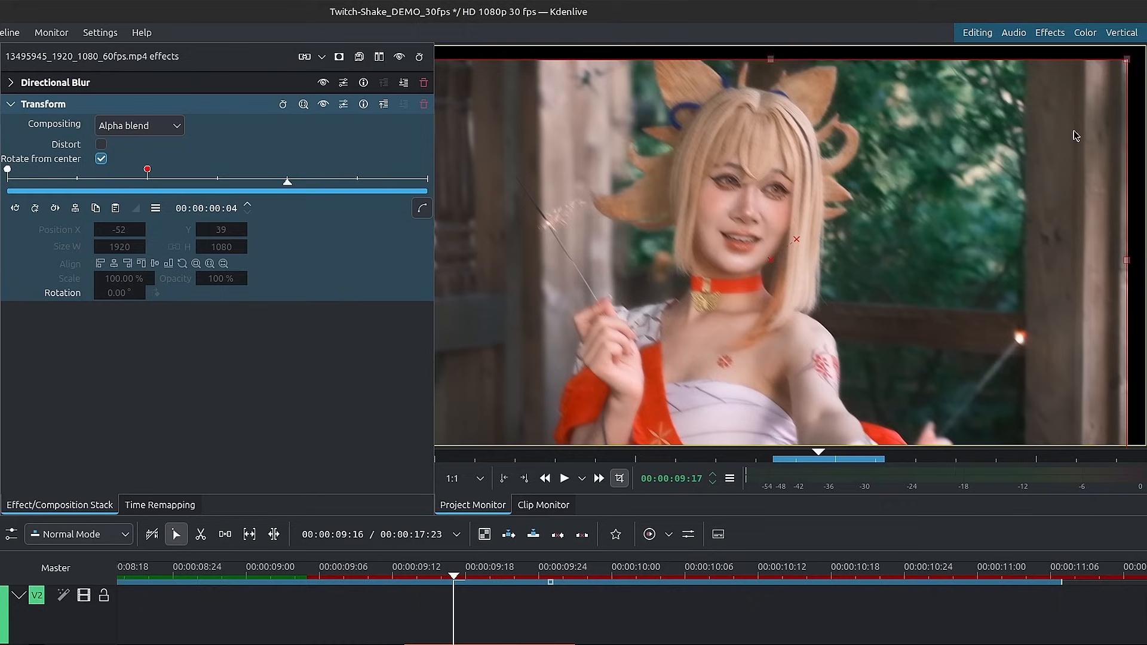
pyautogui.doubleClick(1075, 136)
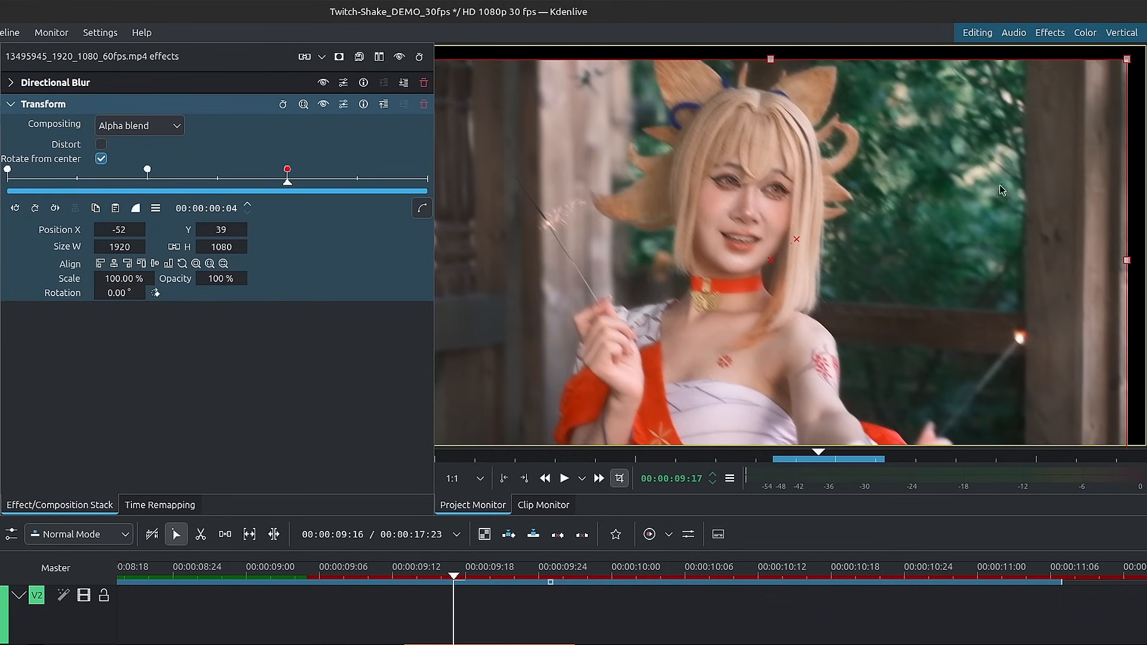
pyautogui.moveTo(992, 195); pyautogui.dragTo(985, 145)
# Add a Transform keyframe at frame 6 and move the image to about X 217, Y -129
pyautogui.press('Right')
pyautogui.press('Right')
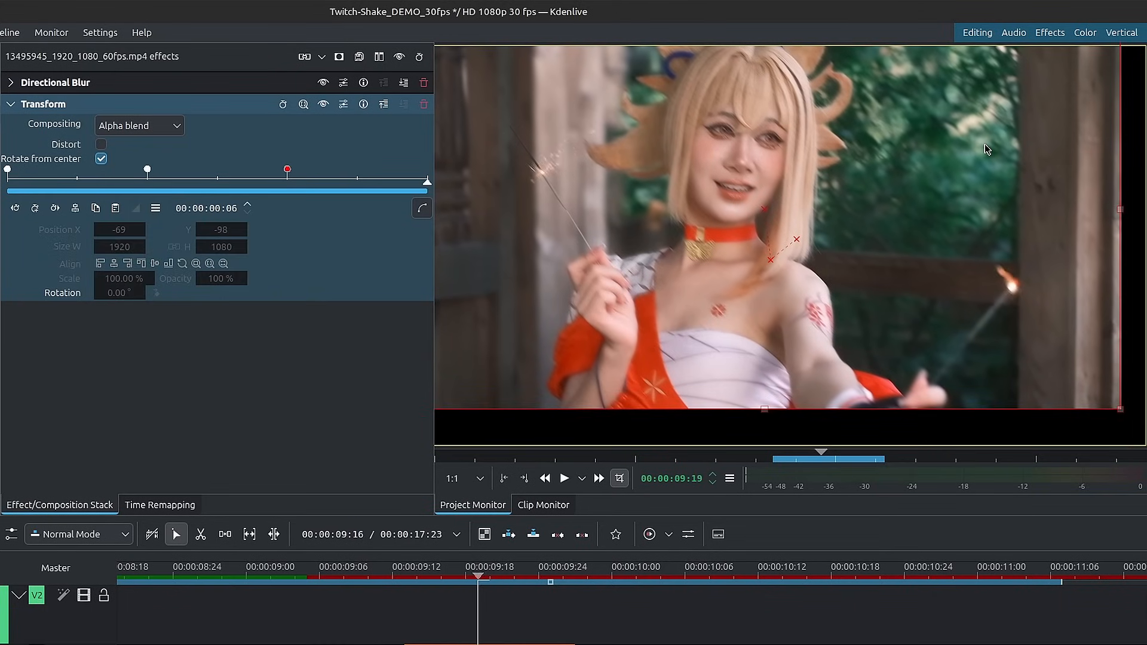
pyautogui.doubleClick(985, 145)
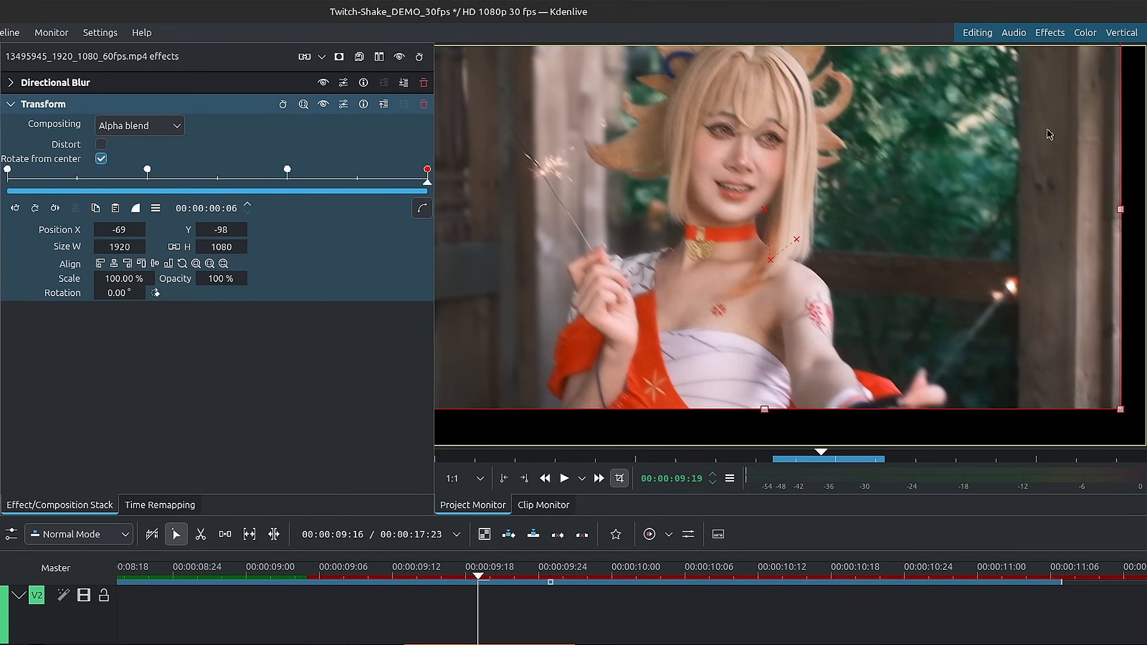
pyautogui.moveTo(748, 310); pyautogui.dragTo(855, 304)
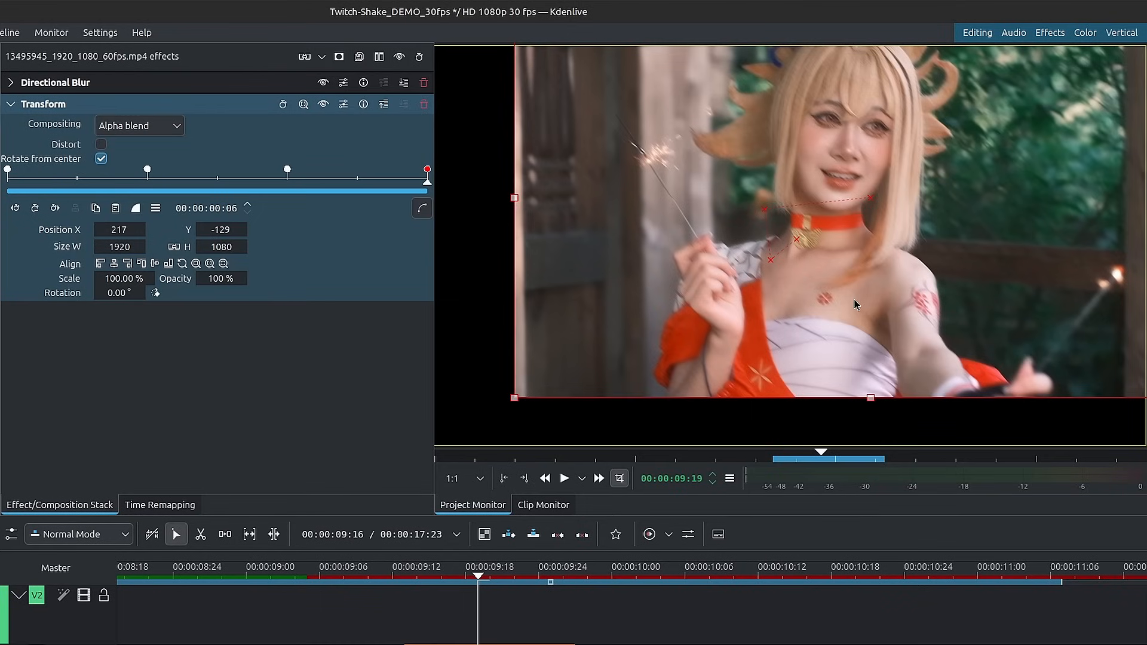
# Collapse Transform, expand Directional Blur, and set its default keyframe type and first keyframe to Smooth
pyautogui.click(10, 104)
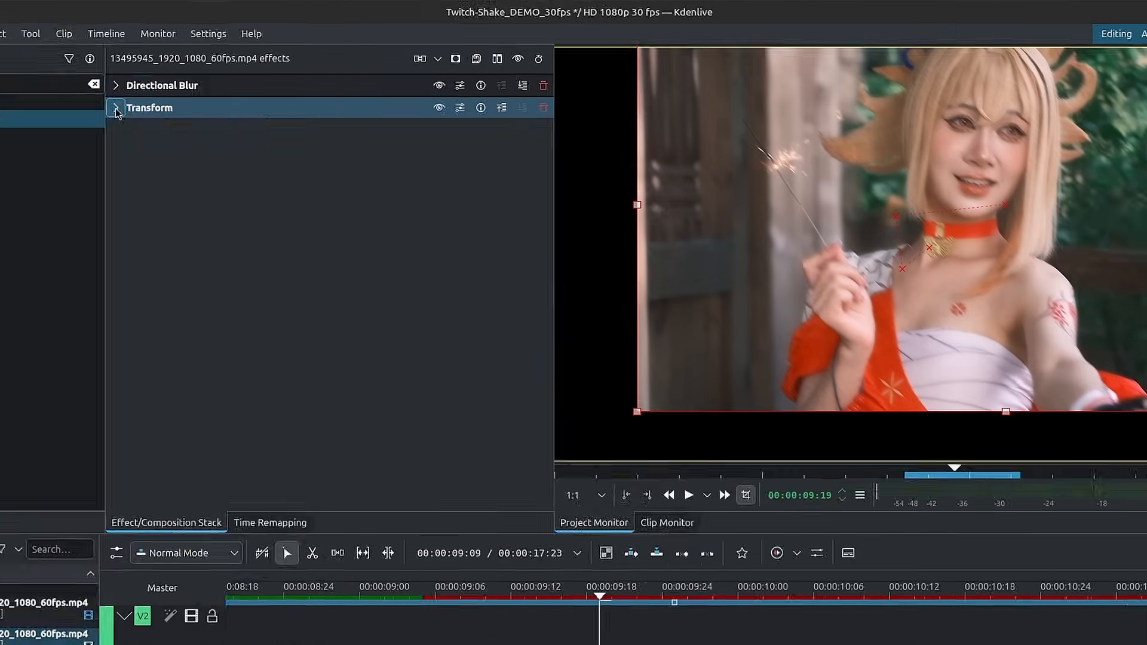
pyautogui.click(164, 92)
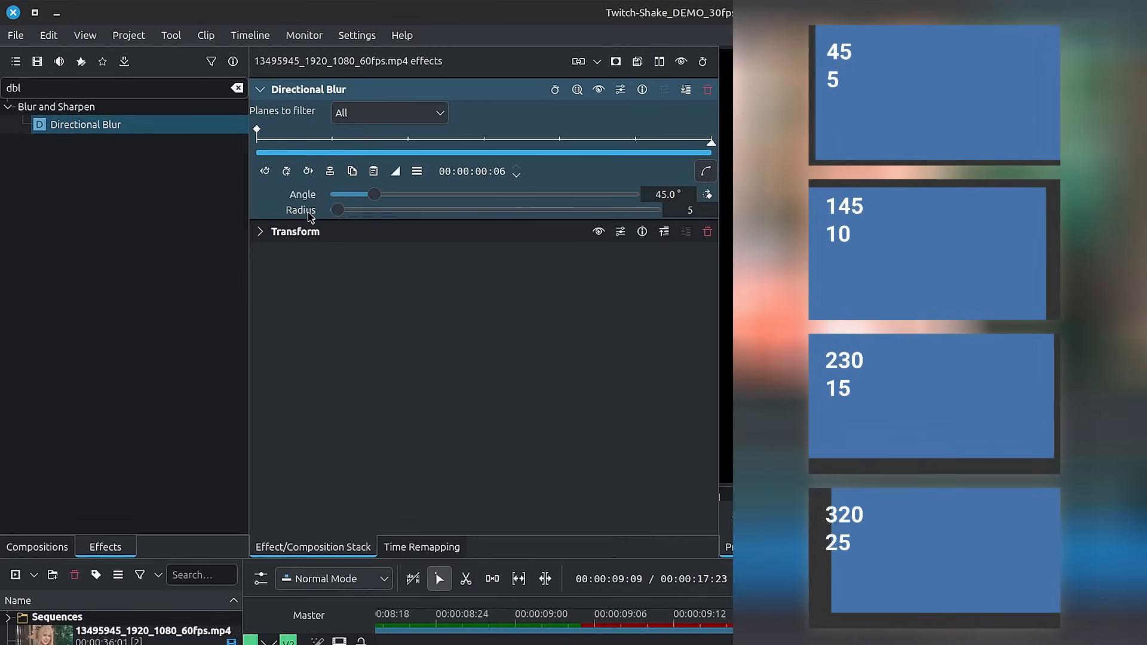
pyautogui.click(417, 170)
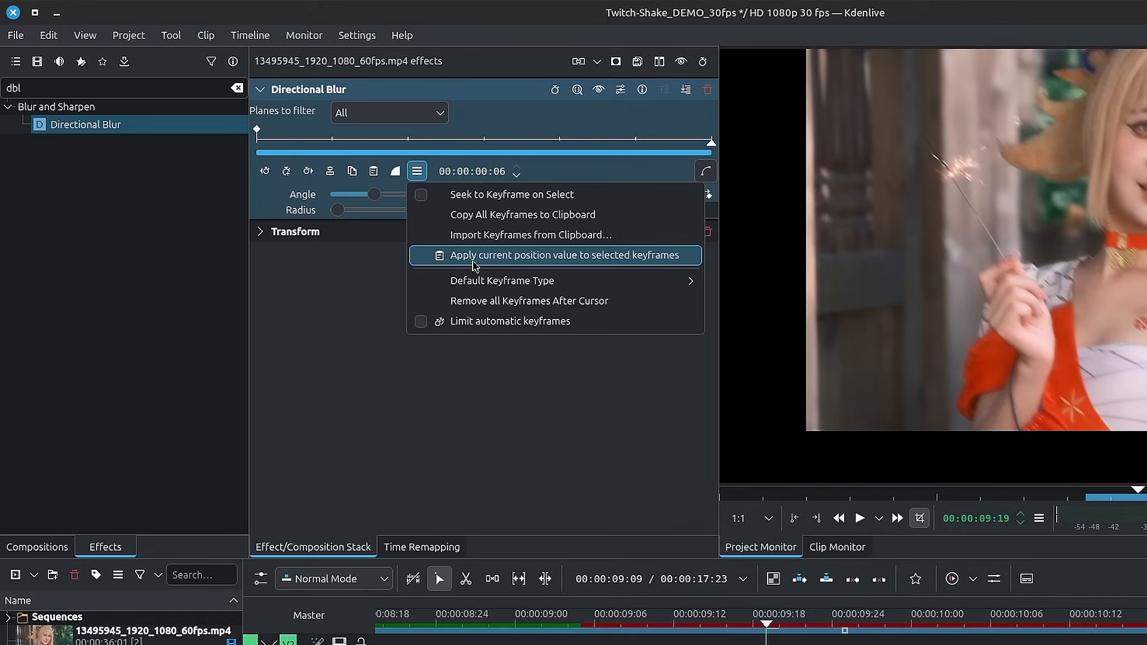
pyautogui.moveTo(543, 283)
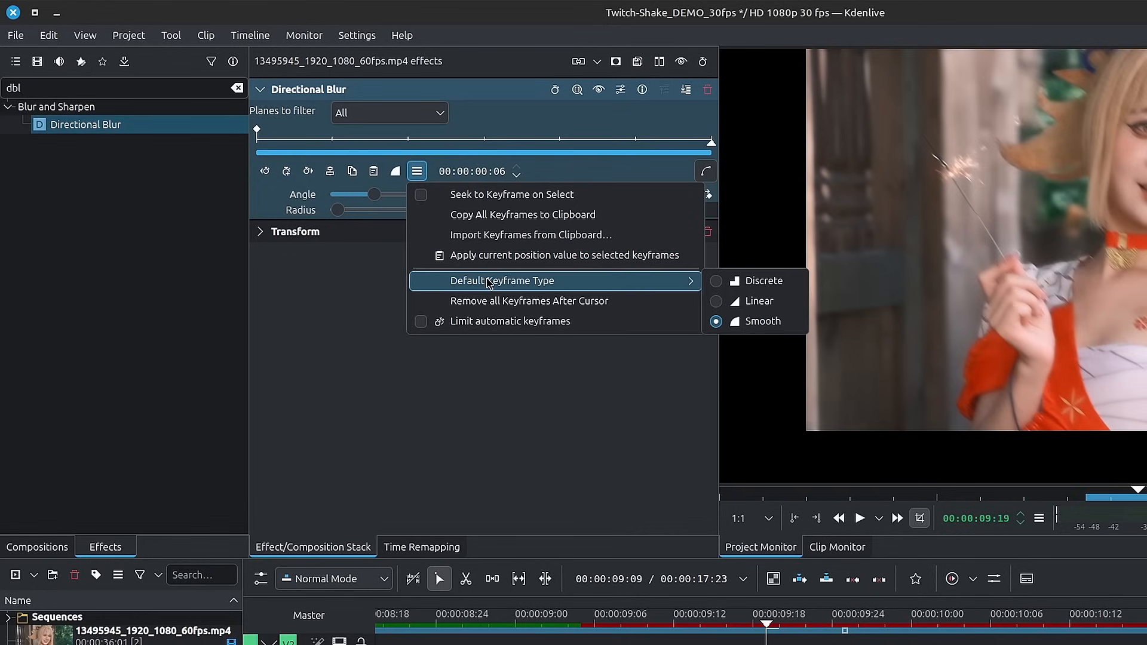
pyautogui.click(719, 326)
pyautogui.click(265, 171)
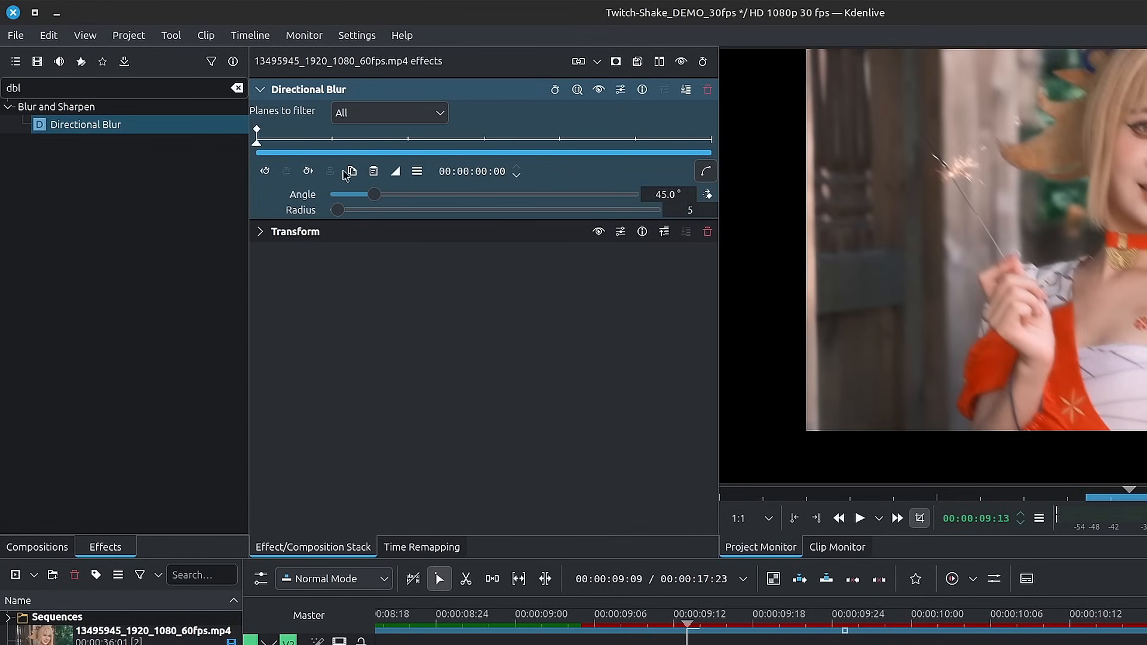
pyautogui.click(395, 171)
pyautogui.click(476, 255)
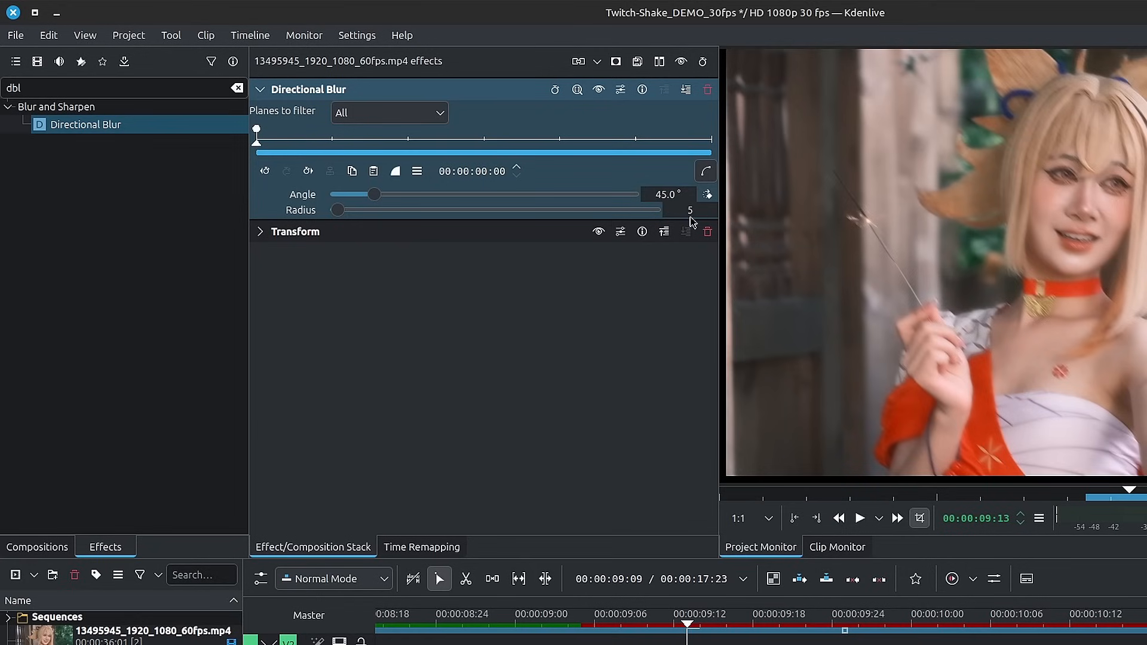
# Add a Directional Blur keyframe at frame 2 with an angle of 145° and a radius of 10
pyautogui.press('Right')
pyautogui.press('Right')
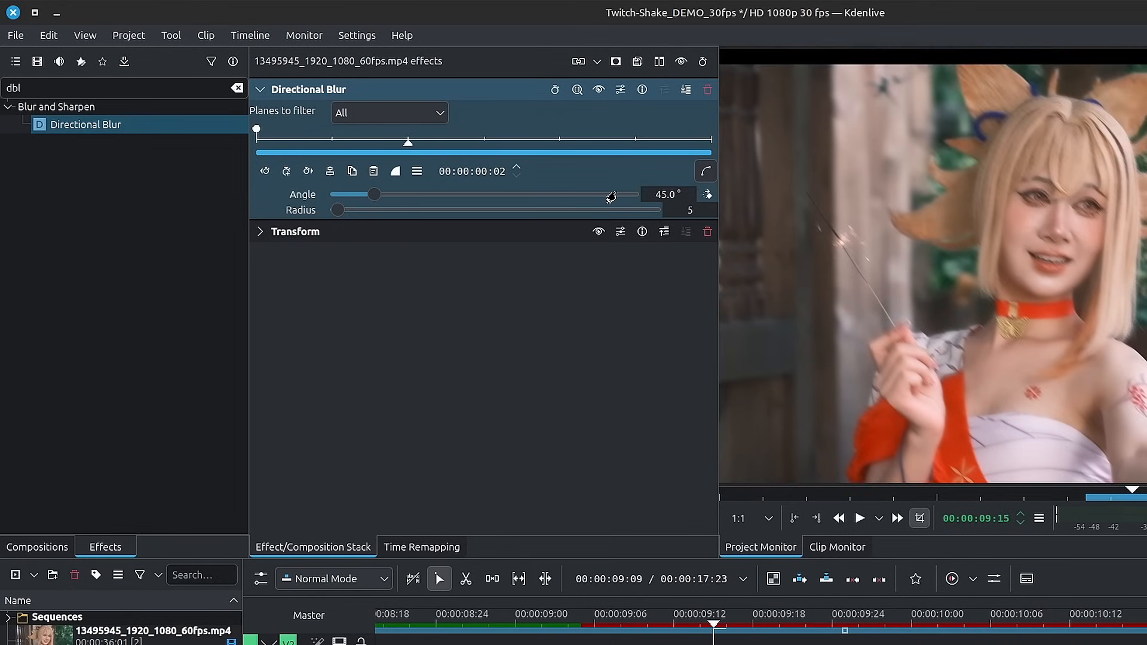
pyautogui.hotkey('alt', 'k')
pyautogui.click(656, 195)
pyautogui.write('1')
pyautogui.doubleClick(693, 209)
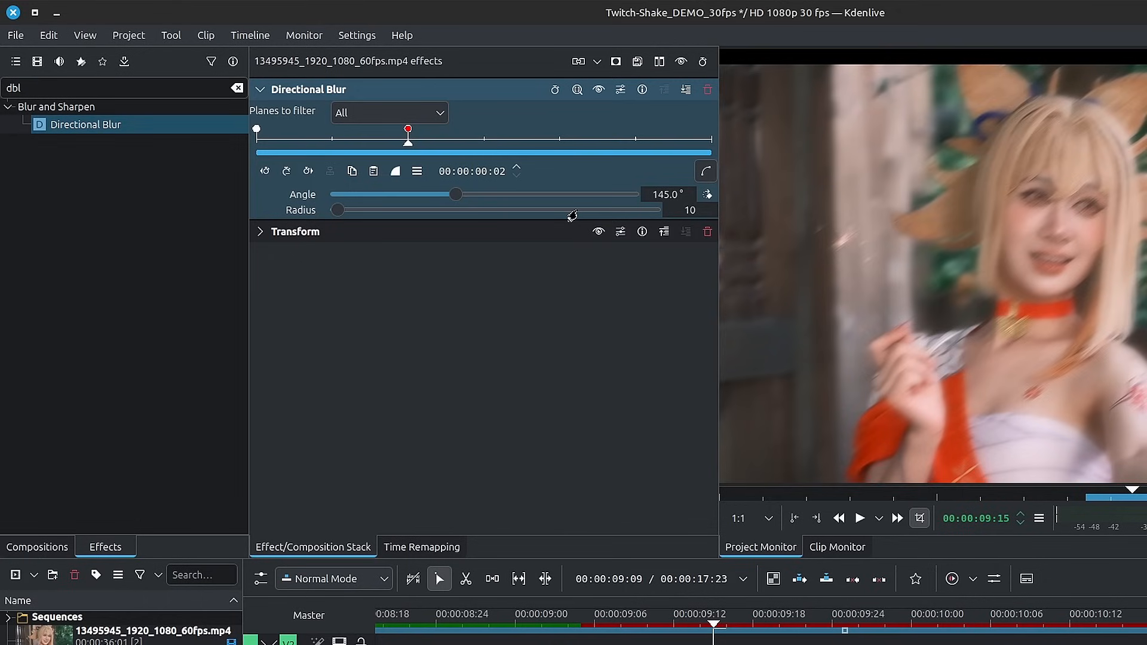
# Add a Directional Blur keyframe at frame 4 with an angle of 230° and a radius of 15
pyautogui.press('Right')
pyautogui.press('Right')
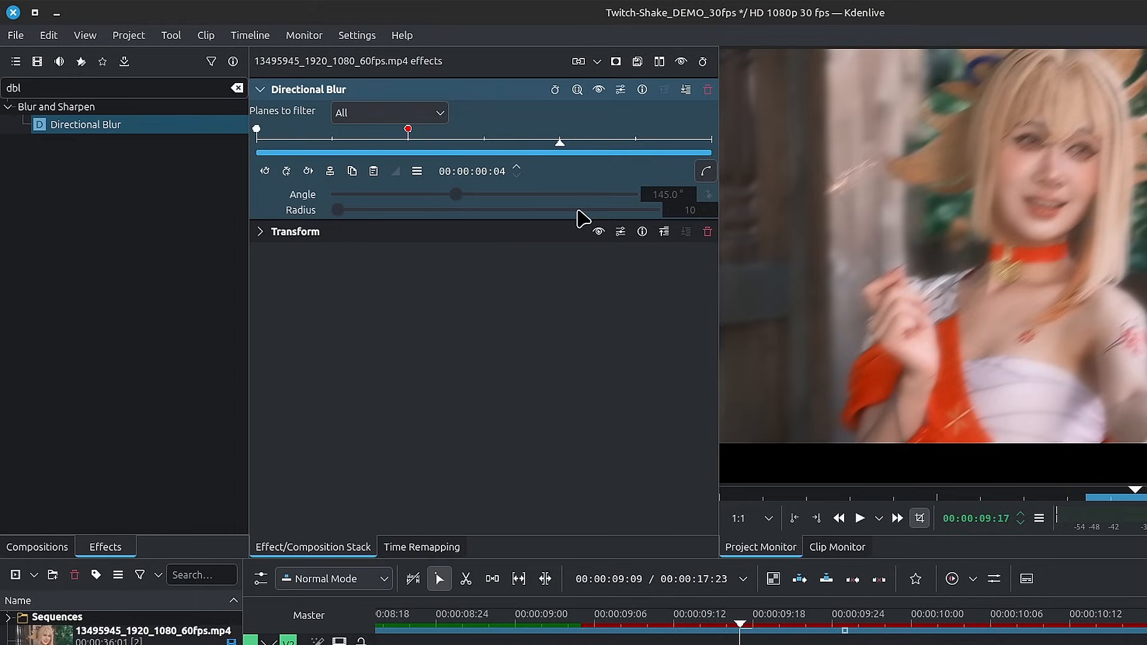
pyautogui.click(573, 214)
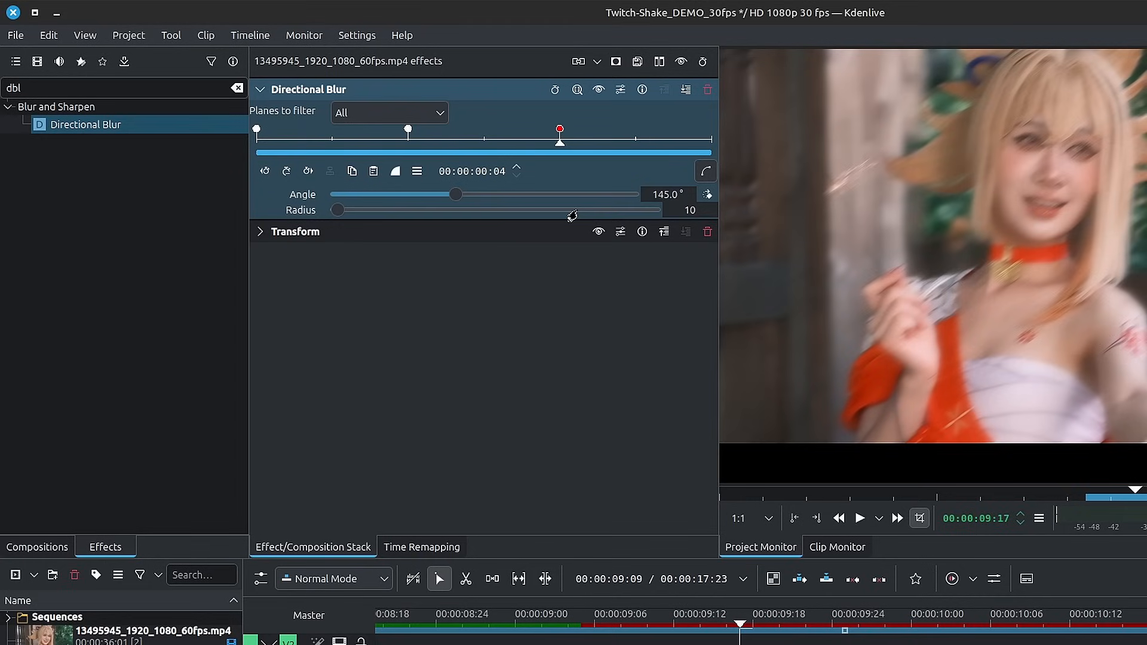
pyautogui.doubleClick(676, 194)
pyautogui.write('230')
pyautogui.doubleClick(698, 211)
pyautogui.write('15')
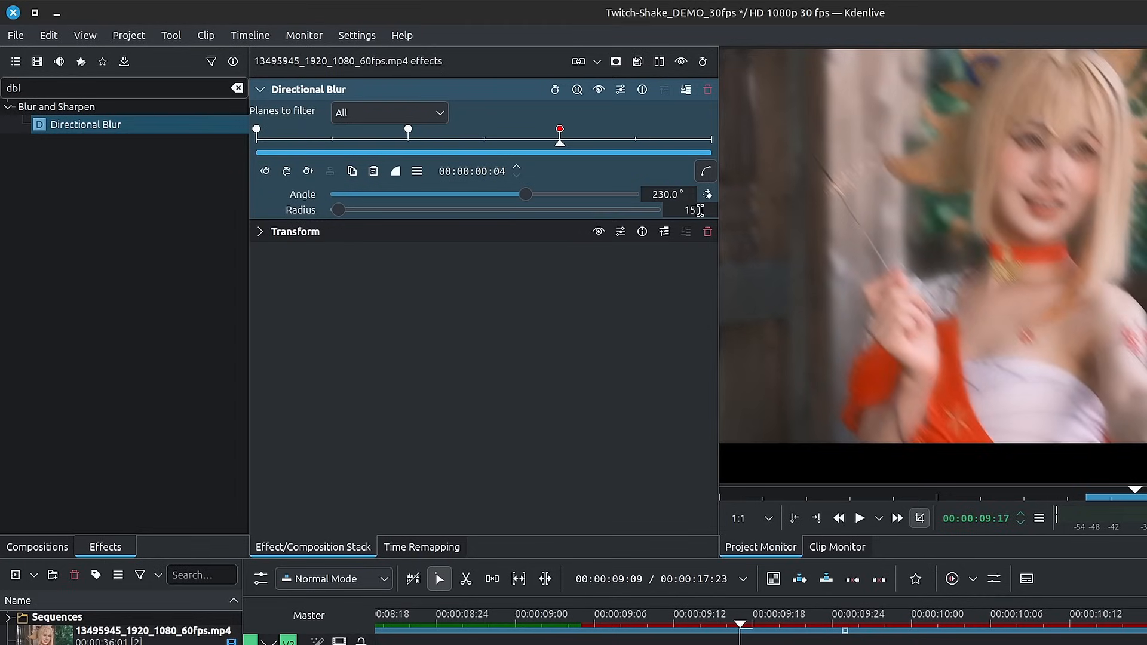
# Add a Directional Blur keyframe at frame 6, set its angle to 320°, and change its radius
pyautogui.press('Right')
pyautogui.press('Right')
pyautogui.press('k')
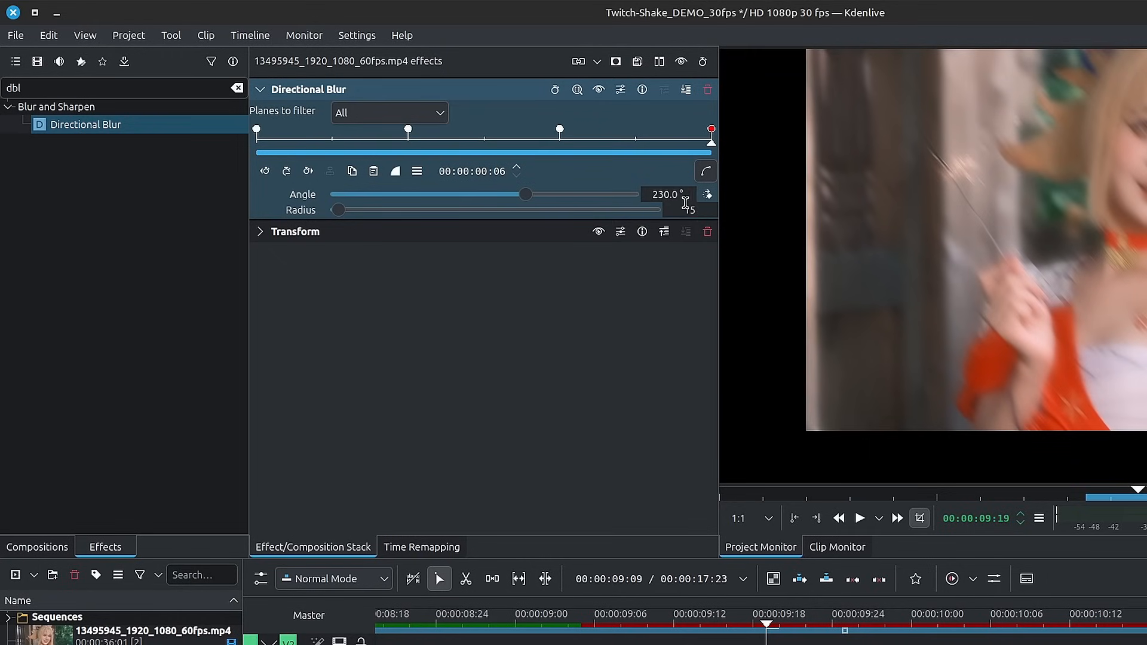
pyautogui.doubleClick(676, 198)
pyautogui.write('320')
pyautogui.press('Return')
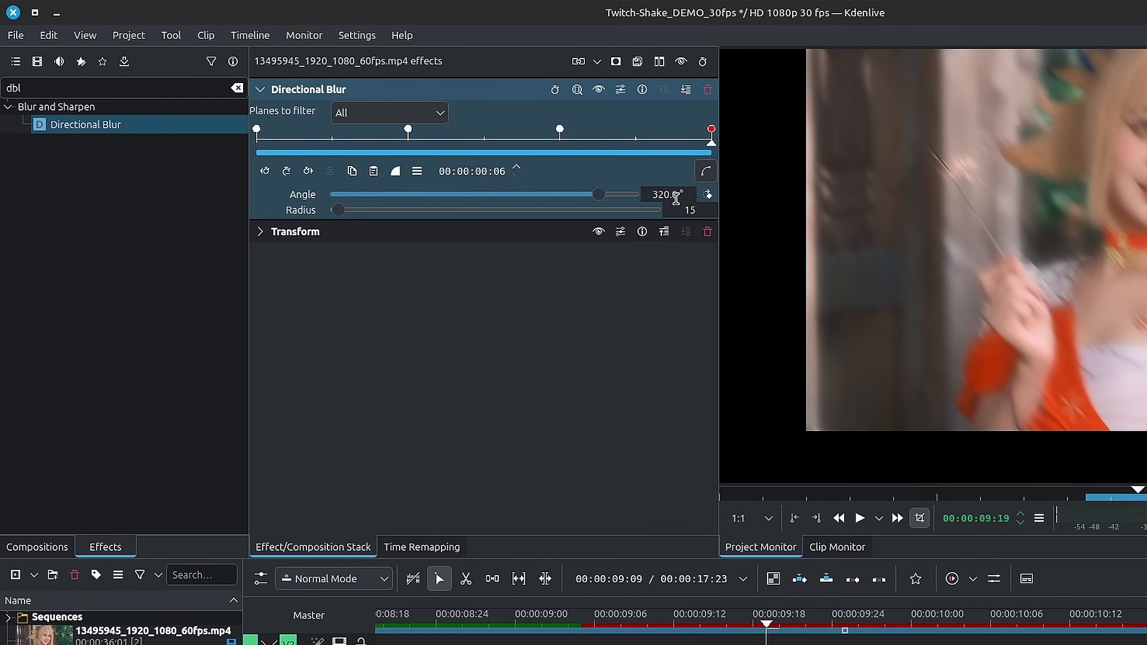
pyautogui.doubleClick(703, 211)
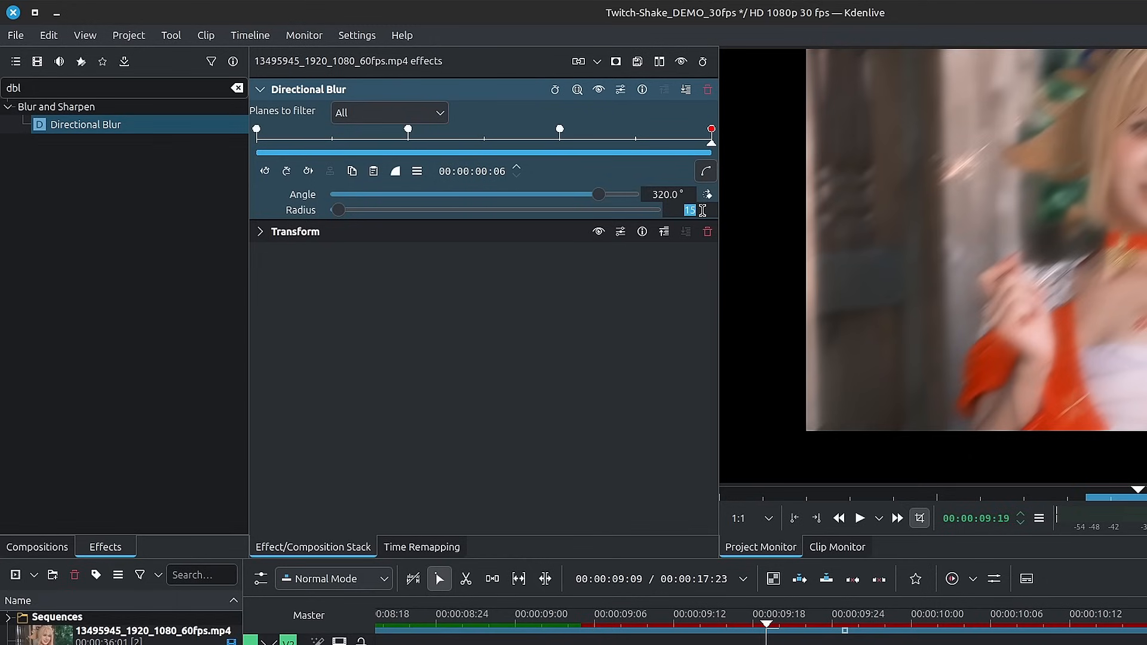
pyautogui.press('Return')
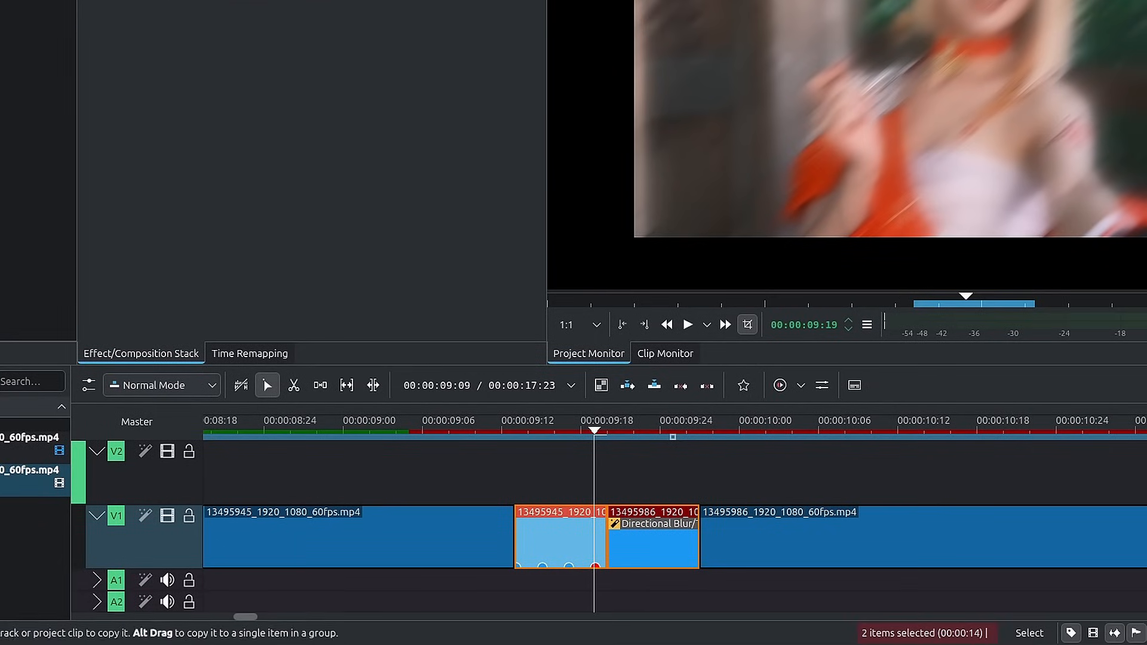
# Select the second clip's short segment, collapse its Directional Blur, and set its first Transform keyframe to Smooth
pyautogui.click(625, 534)
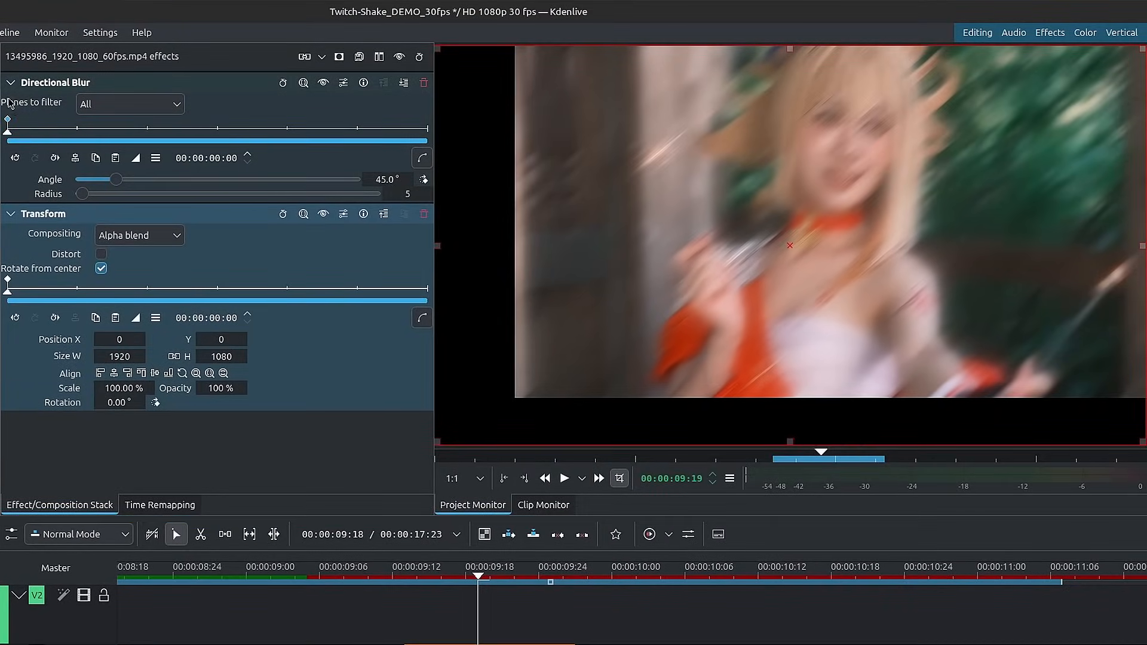
pyautogui.click(16, 71)
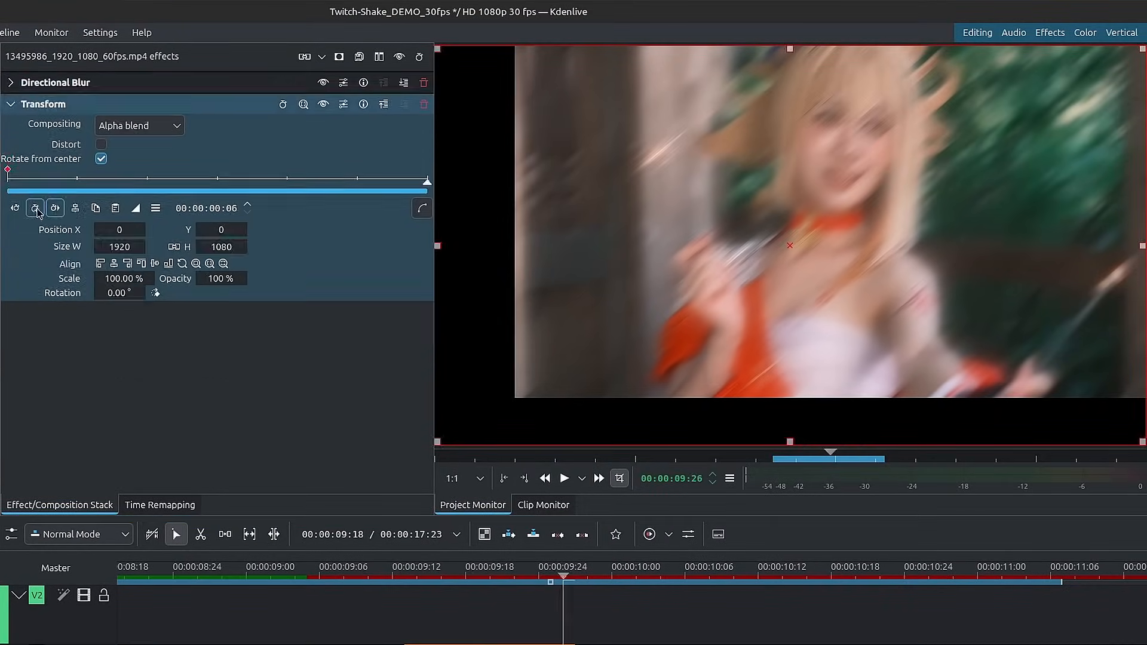
pyautogui.click(36, 208)
pyautogui.click(137, 208)
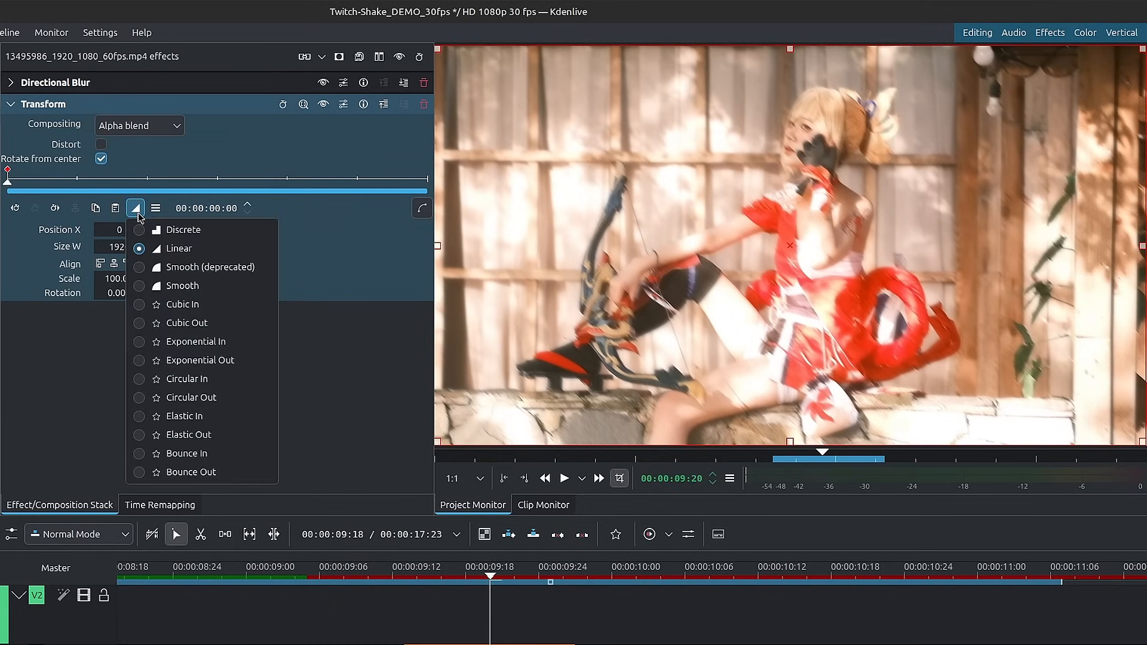
pyautogui.click(190, 286)
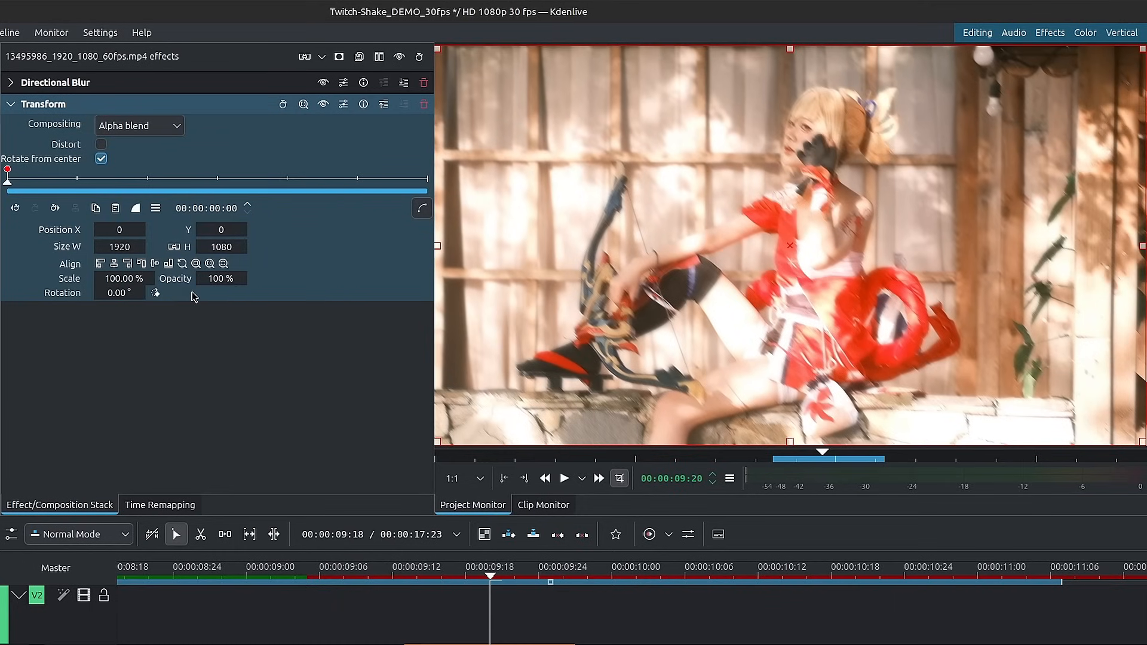
# Move the second clip's image to about X -93, Y 108 at frame 0 and X -64, Y -68 at a new frame 2 keyframe
pyautogui.moveTo(1018, 127); pyautogui.dragTo(984, 166)
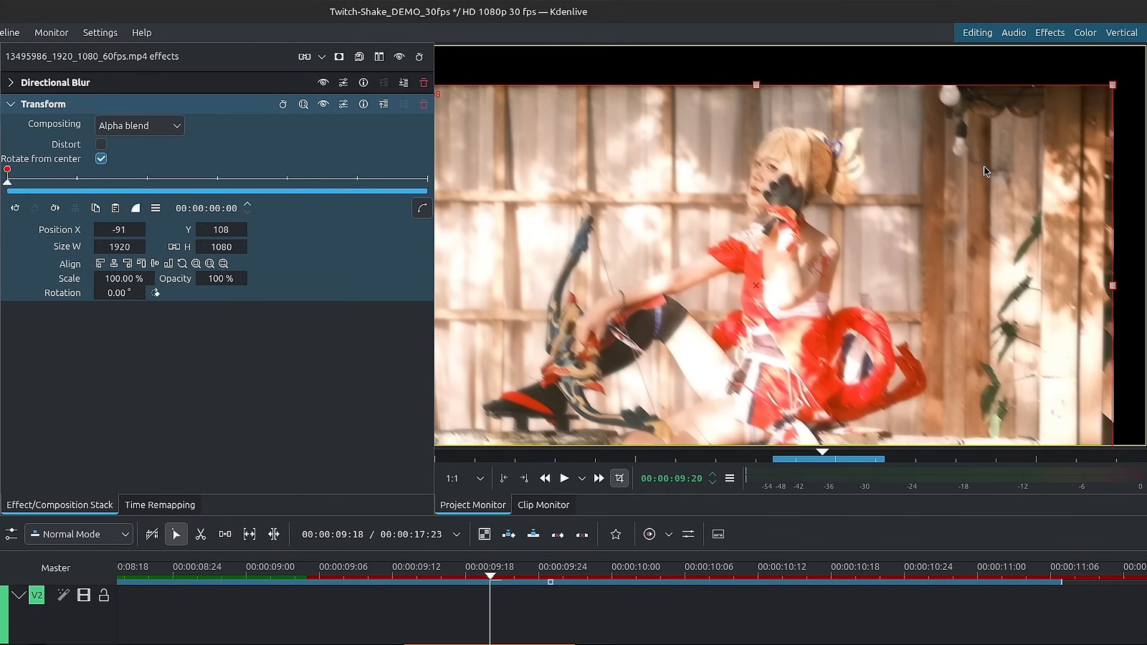
pyautogui.press('Right')
pyautogui.press('Right')
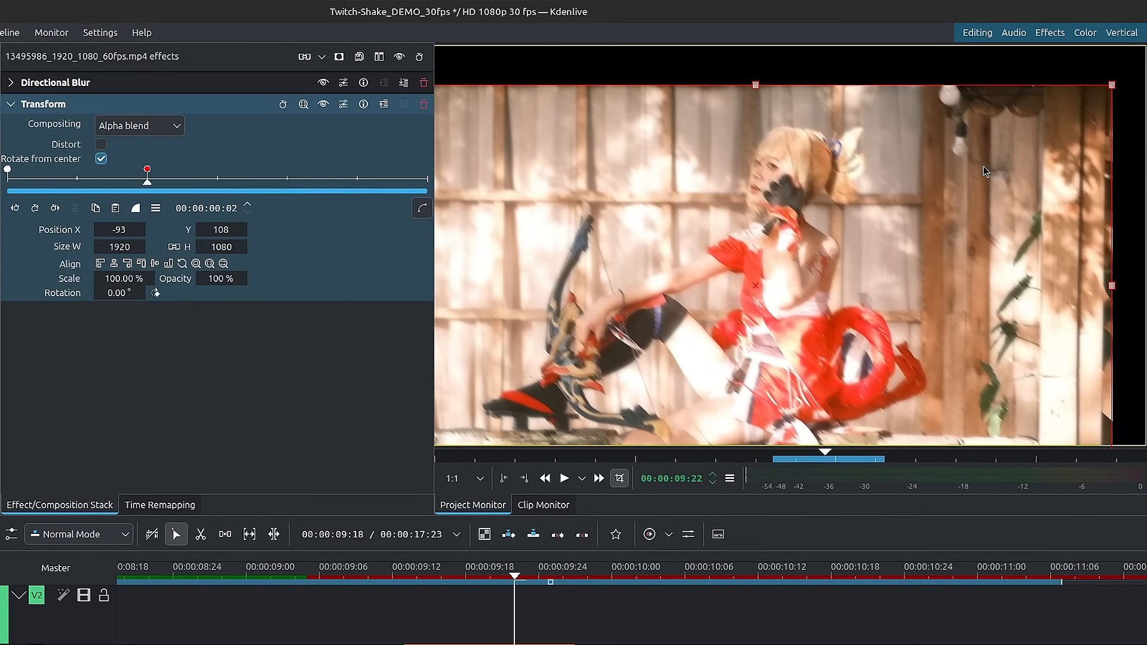
pyautogui.moveTo(1066, 238); pyautogui.dragTo(1080, 178)
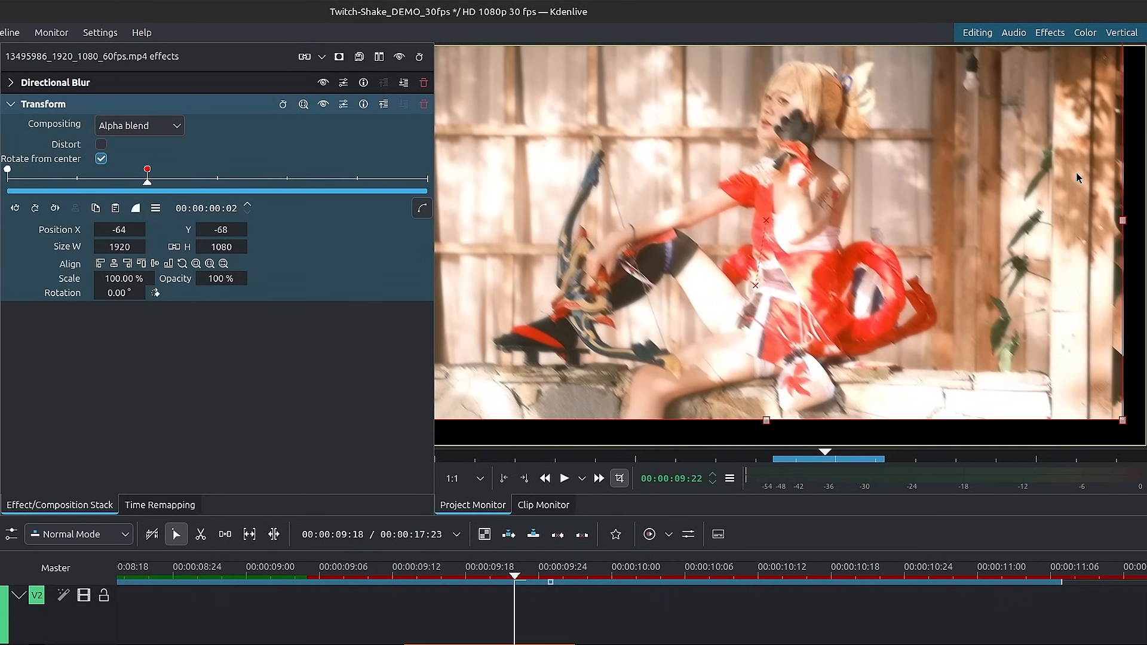
# Add a Transform keyframe at frame 4 and move the second clip's image to about X 50, Y 29
pyautogui.press('Right')
pyautogui.press('Right')
pyautogui.click(1079, 177)
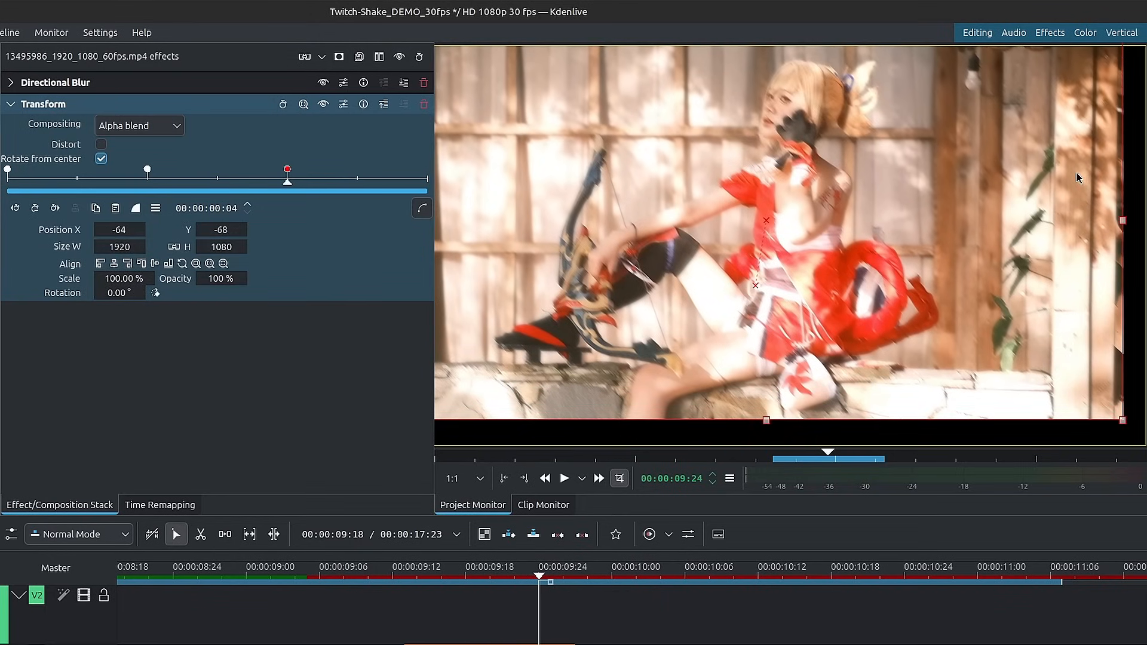
pyautogui.moveTo(880, 159); pyautogui.dragTo(893, 193)
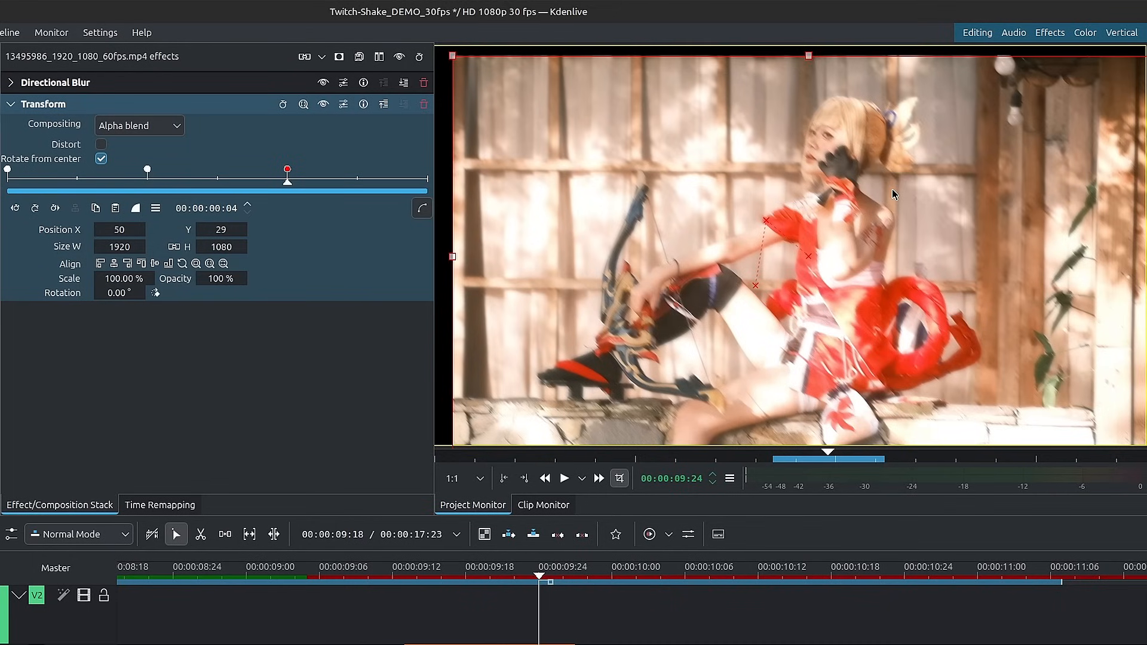
# Add a Transform keyframe at frame 6 and move the second clip's image to about X -21, Y 21
pyautogui.press('Right')
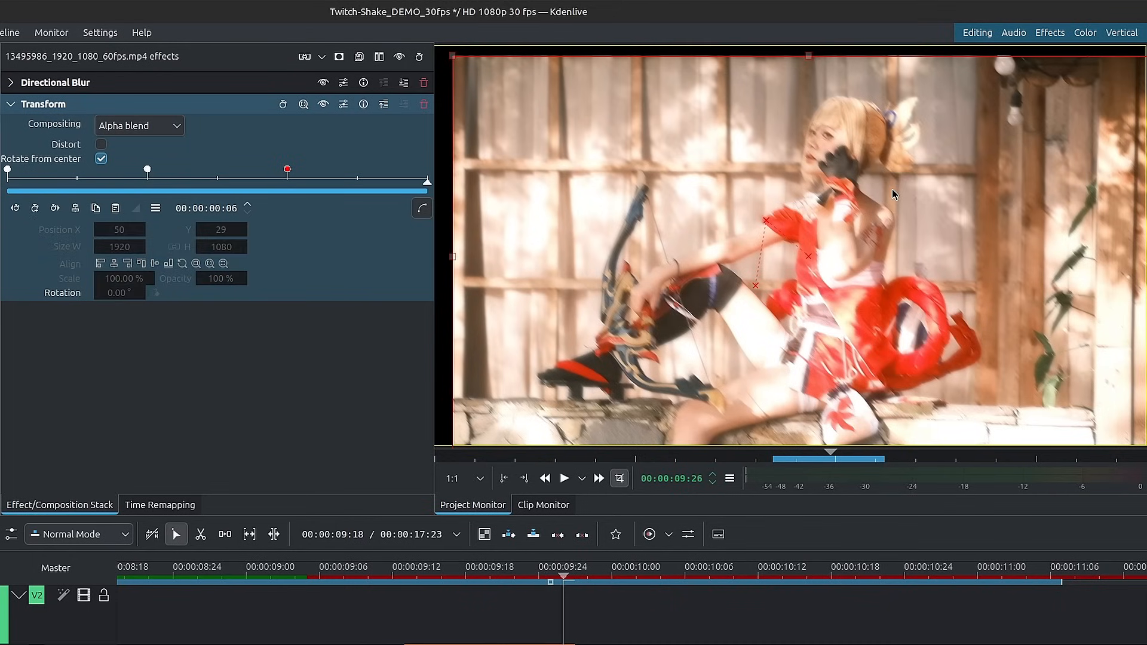
pyautogui.press('Right')
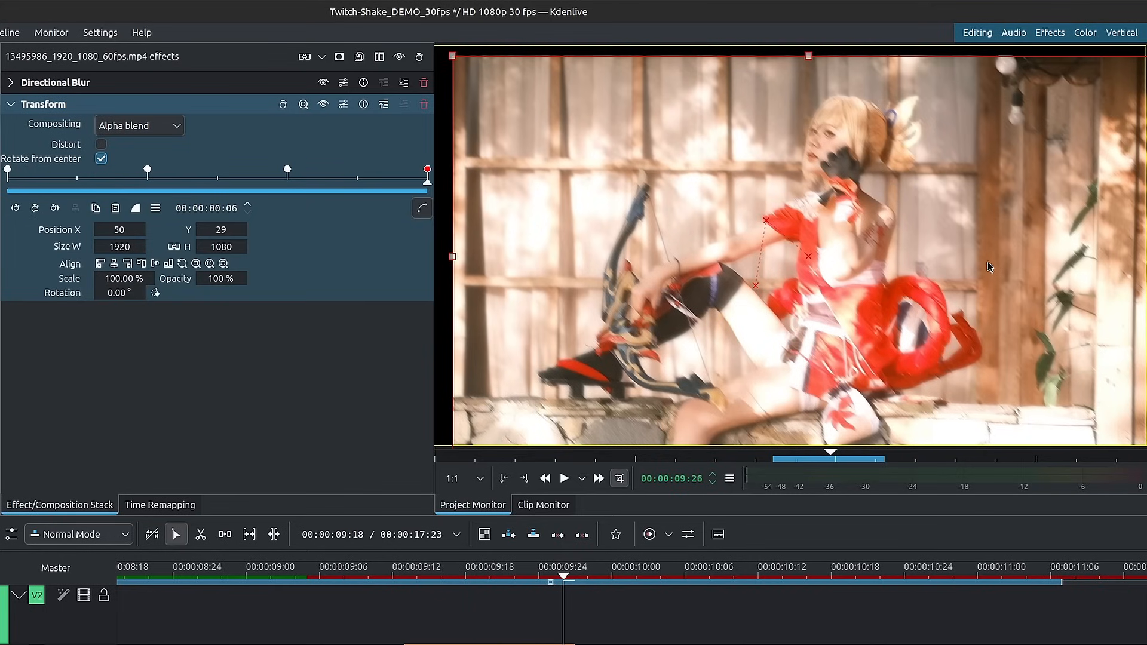
pyautogui.moveTo(988, 263); pyautogui.dragTo(961, 265)
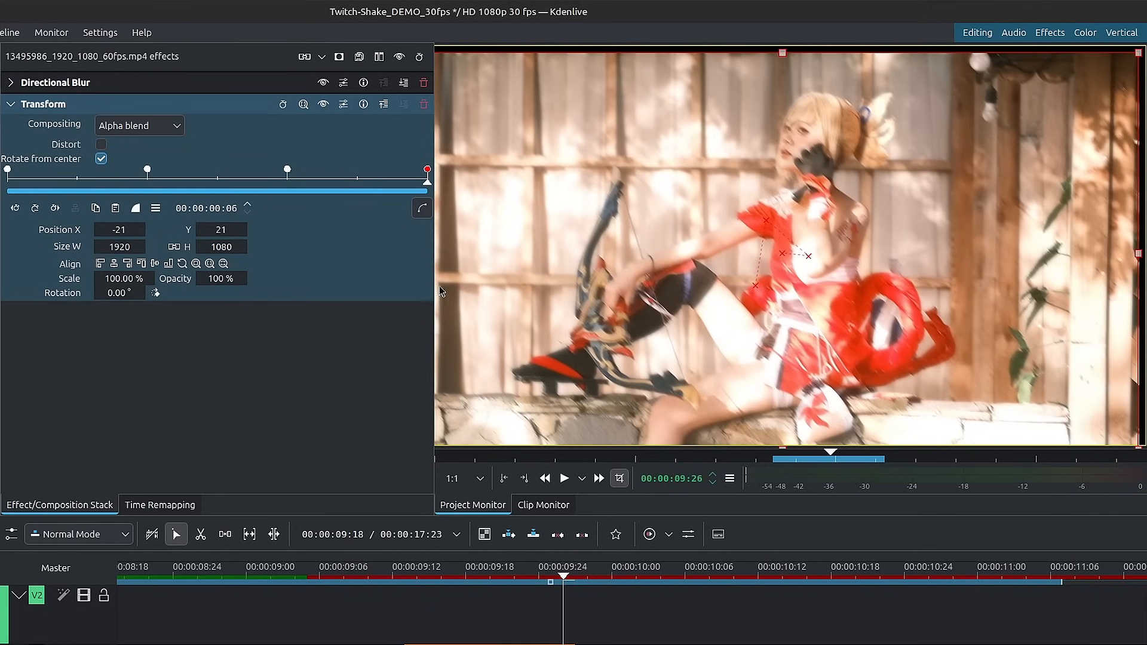
# Collapse the second clip's Transform, expand Directional Blur, and set its first keyframe to Smooth
pyautogui.click(10, 104)
pyautogui.click(10, 82)
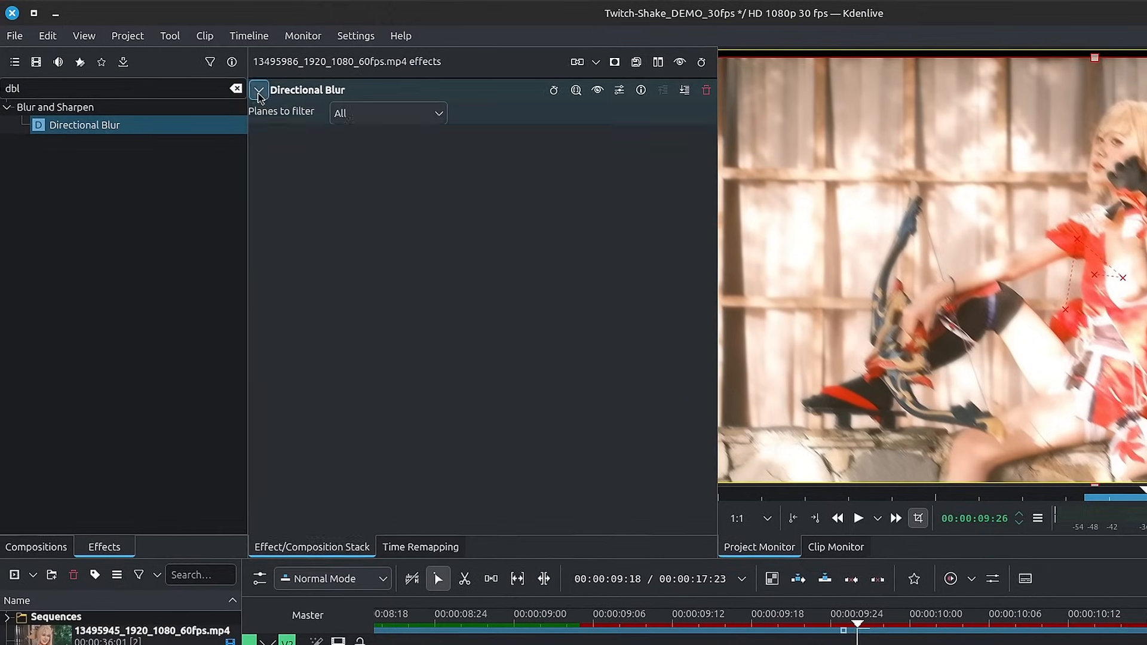
pyautogui.click(265, 171)
pyautogui.click(395, 172)
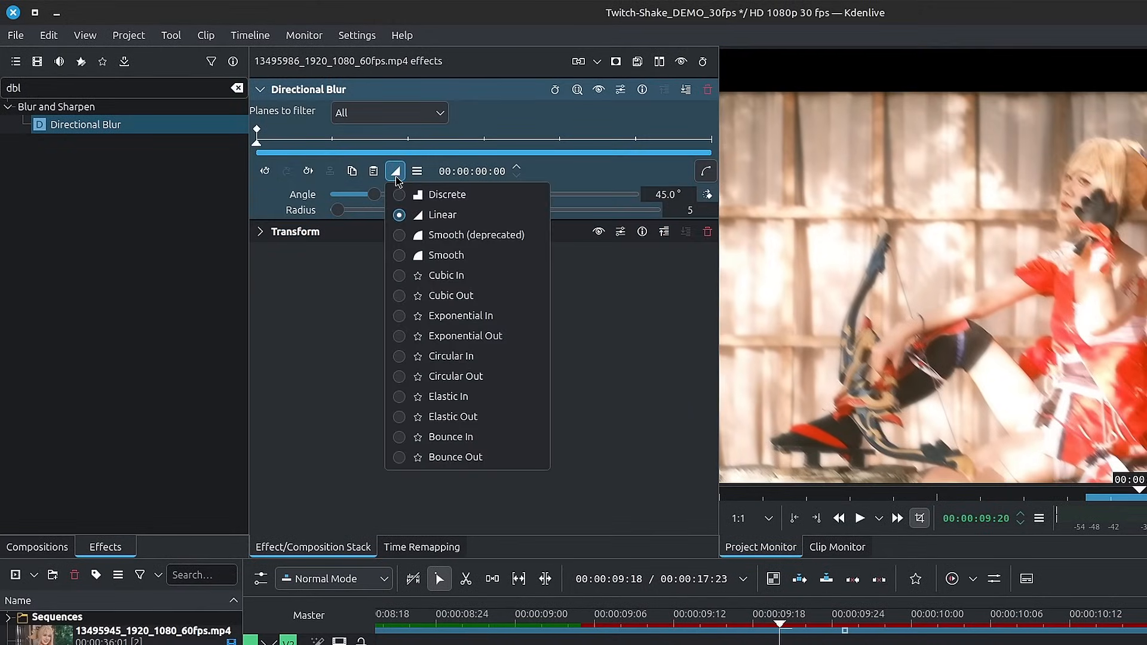
pyautogui.click(441, 257)
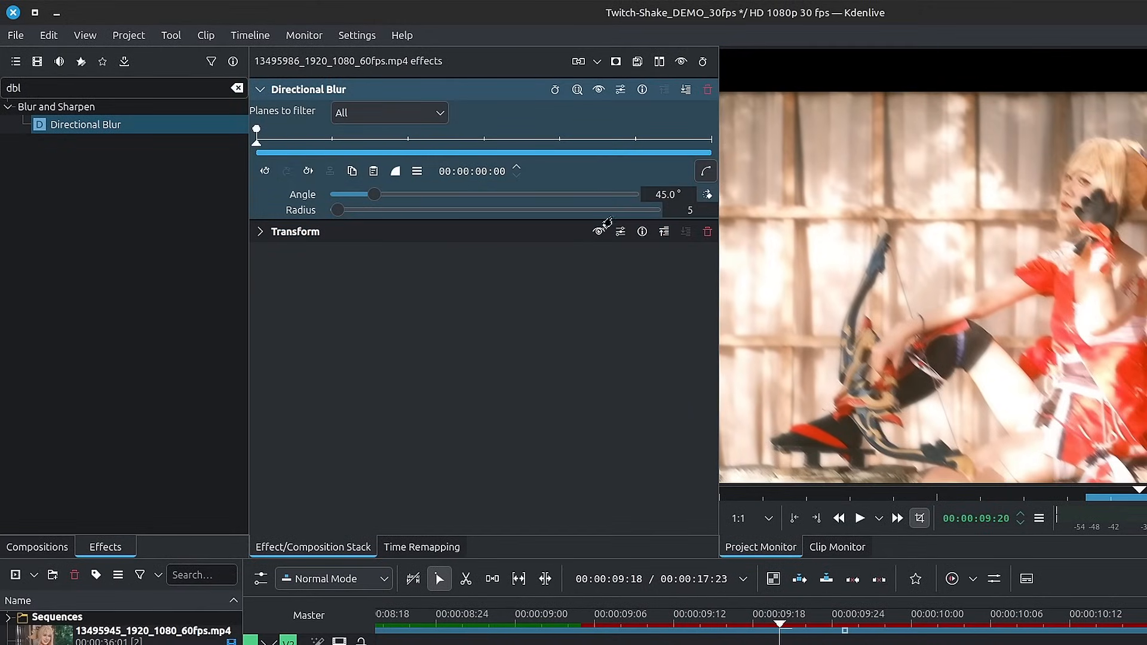
# Set the second clip's Directional Blur at frame 0 to an angle of 290° and a radius of 25
pyautogui.doubleClick(680, 193)
pyautogui.write('290')
pyautogui.doubleClick(693, 211)
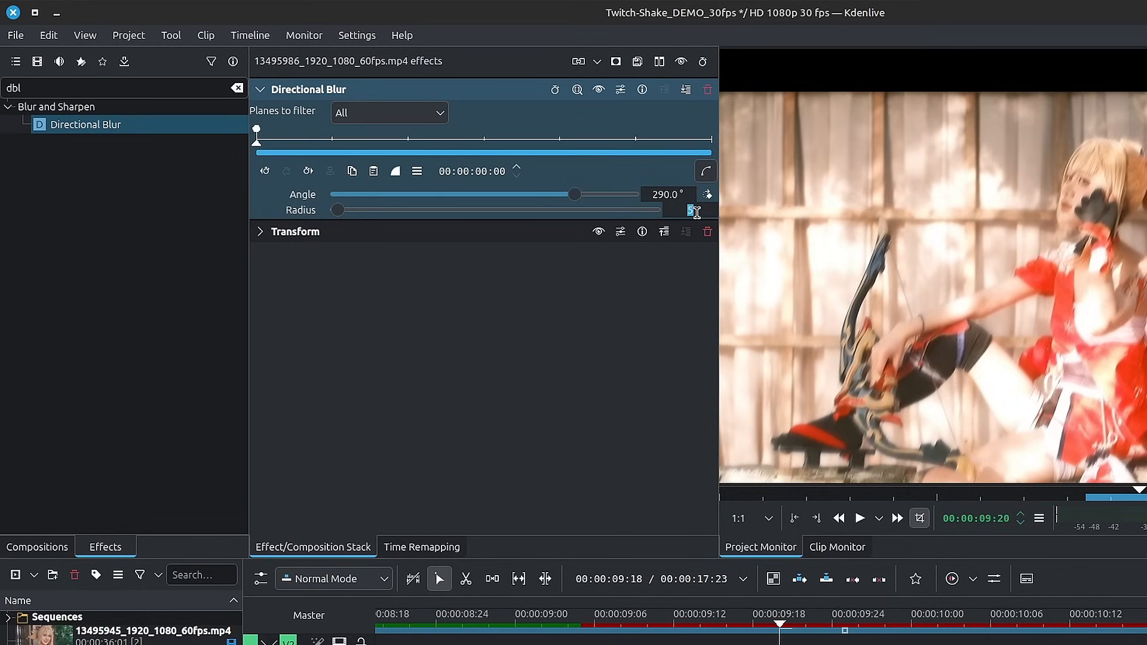
pyautogui.write('25')
pyautogui.press('Return')
# Add a Directional Blur keyframe at frame 2 of the second clip with an angle of 230° and a radius of 15
pyautogui.press('Right')
pyautogui.press('Right')
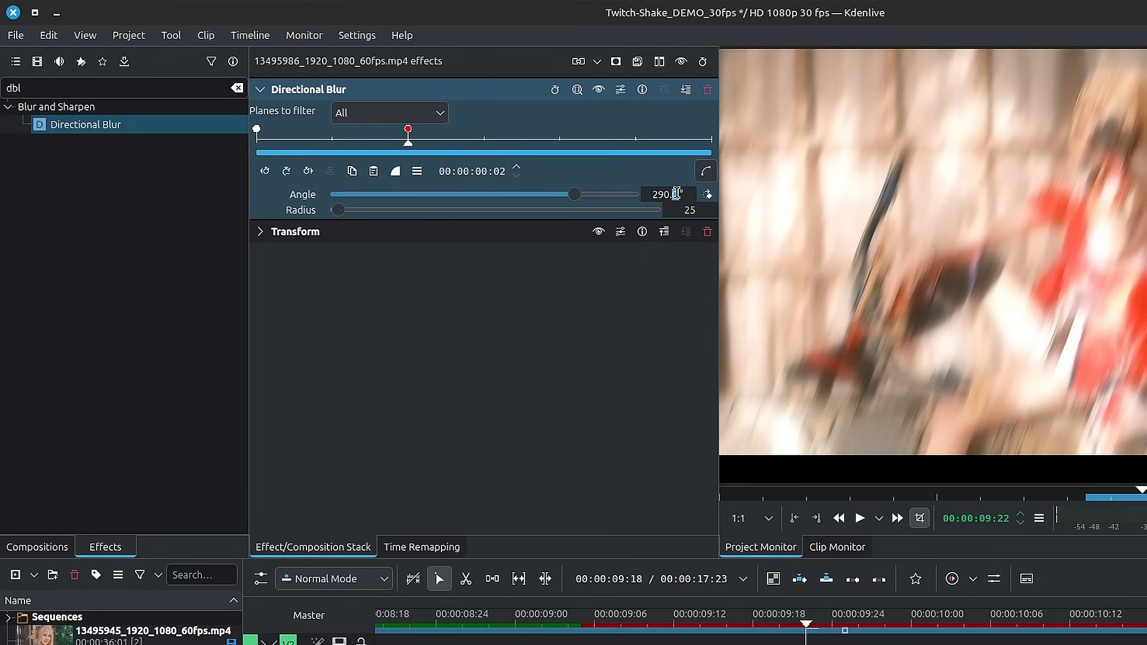
pyautogui.doubleClick(676, 194)
pyautogui.write('230')
pyautogui.press('Return')
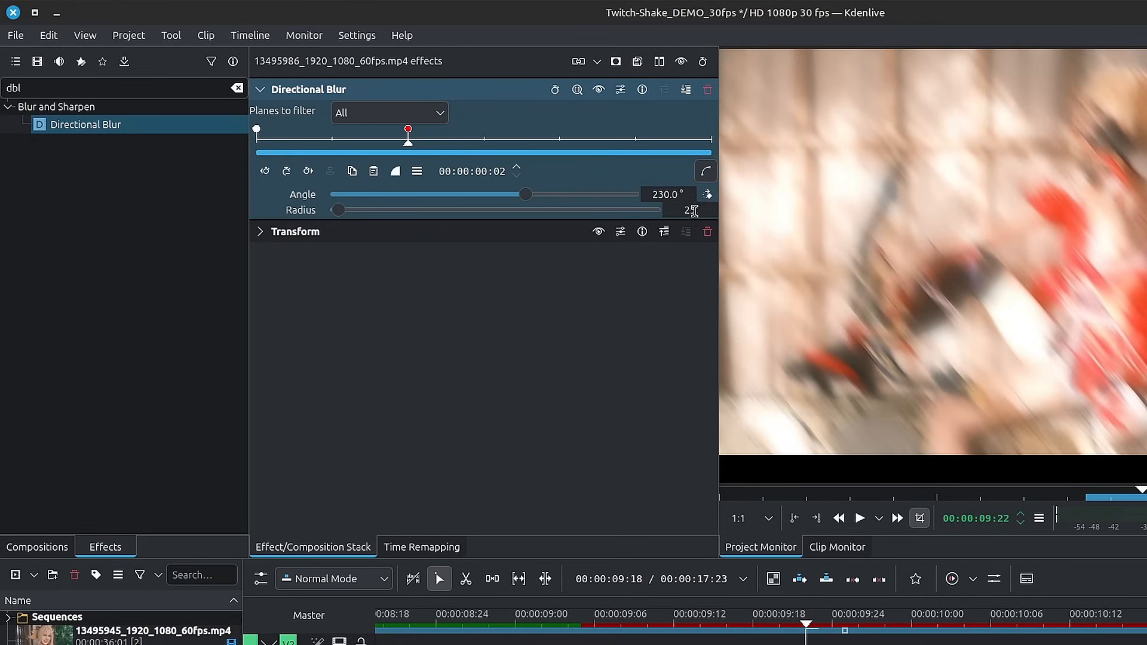
pyautogui.click(700, 212)
# Add a Directional Blur keyframe at frame 4 of the second clip with an angle of 45° and a radius of 10
pyautogui.press('Right')
pyautogui.press('Right')
pyautogui.press('k')
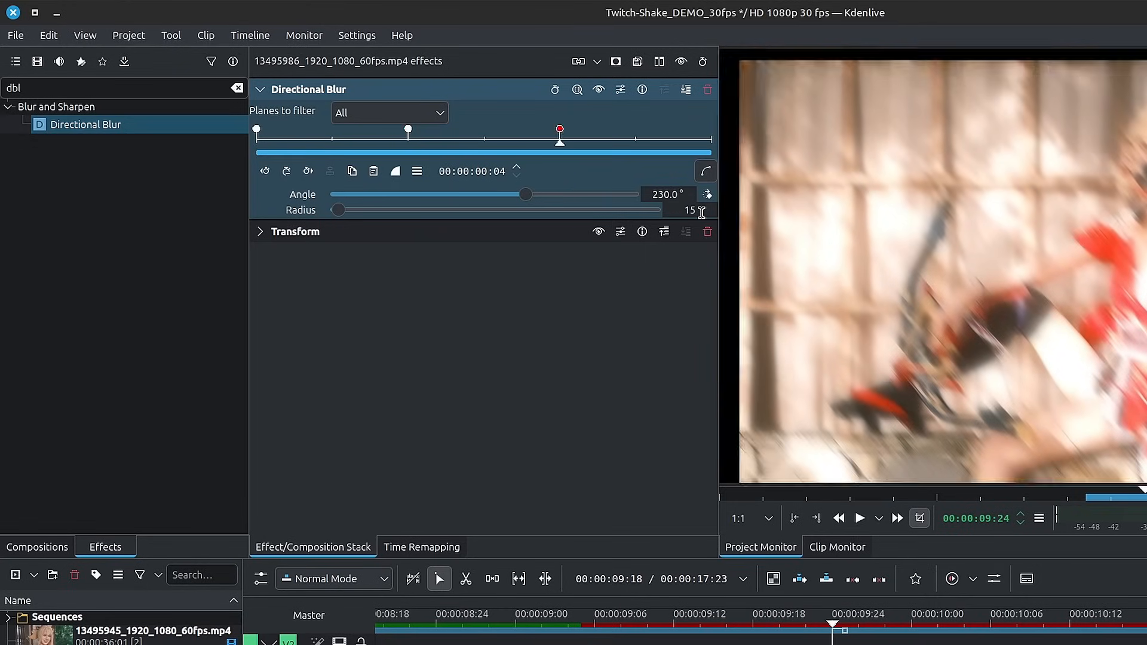
pyautogui.doubleClick(676, 194)
pyautogui.write('45')
pyautogui.press('Return')
pyautogui.doubleClick(705, 212)
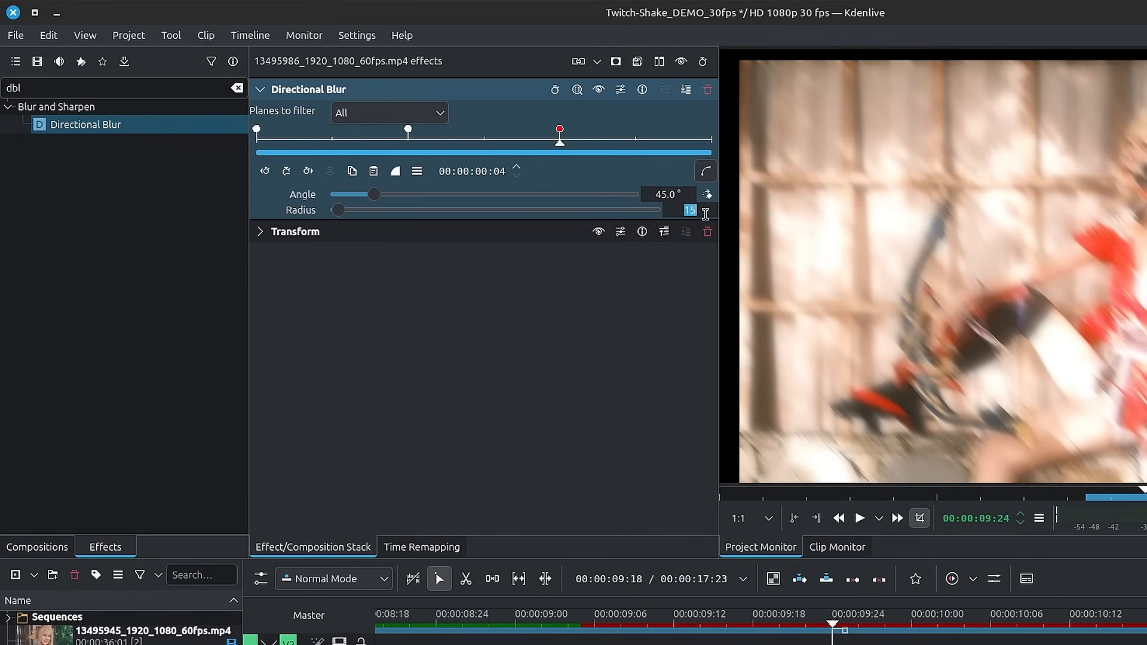
pyautogui.write('10')
pyautogui.press('Return')
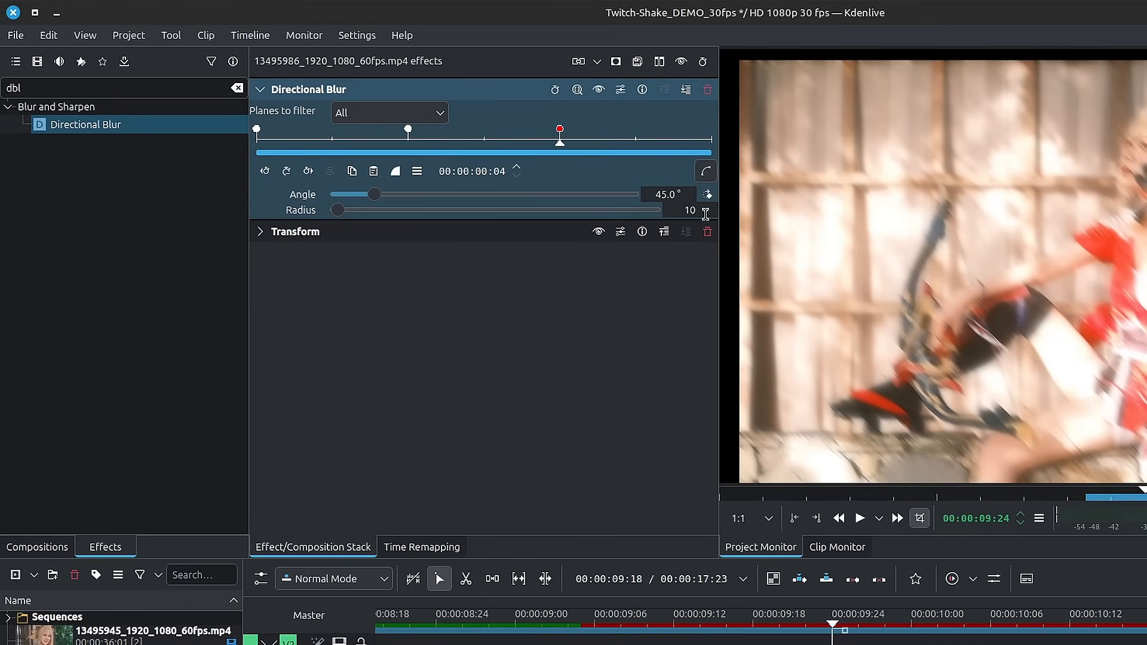
# Add a Directional Blur keyframe at frame 6 of the second clip with an angle of 135° and a radius of 5
pyautogui.press('Right')
pyautogui.press('Right')
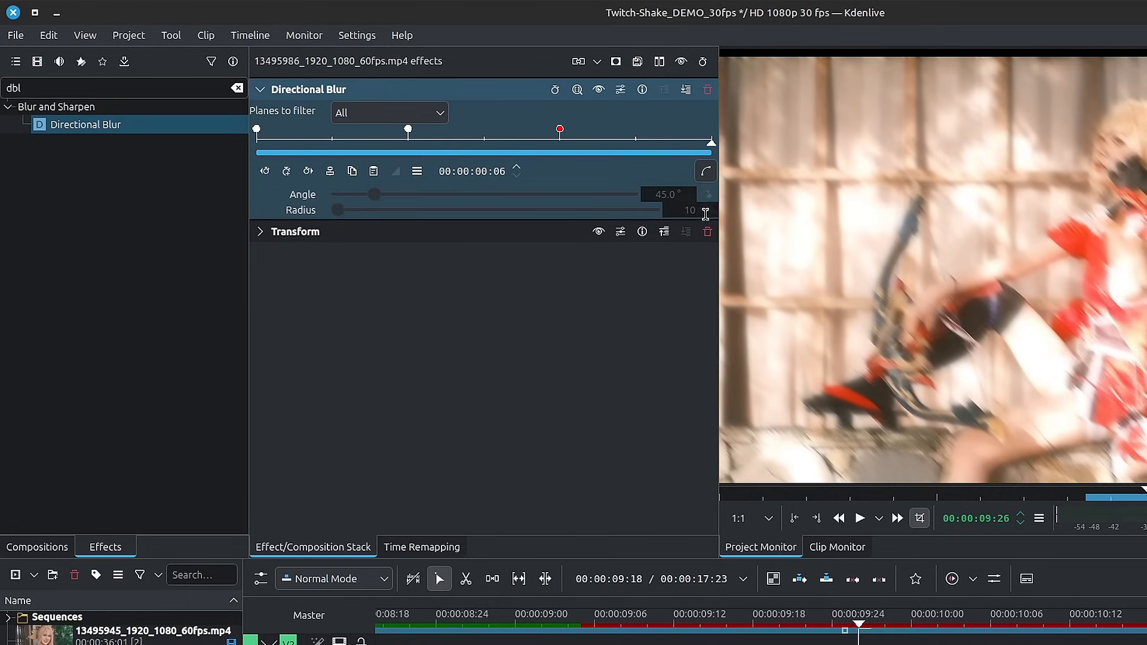
pyautogui.doubleClick(672, 194)
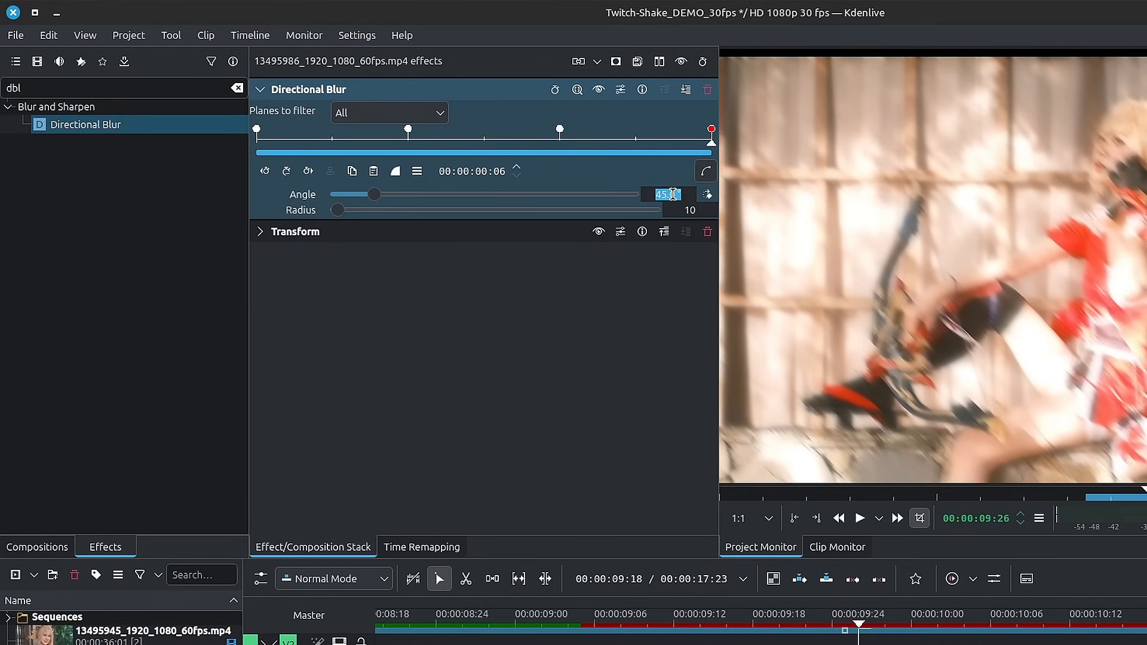
pyautogui.write('135')
pyautogui.press('Return')
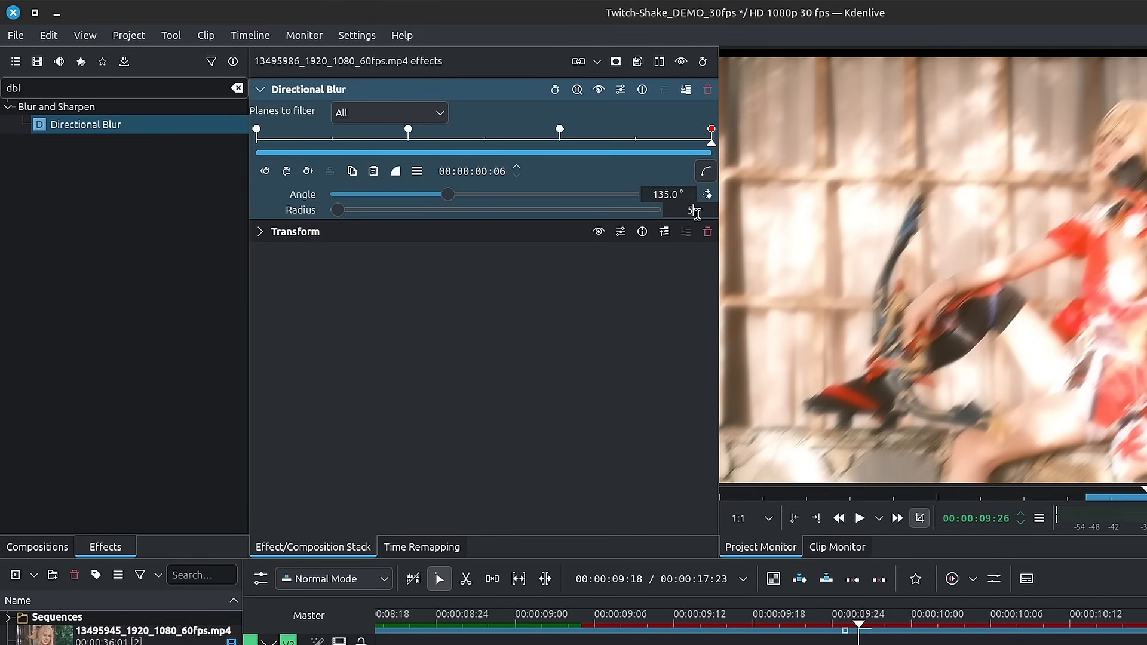
# Collapse Directional Blur and scrub the timeline across the cut to preview the shake transition
pyautogui.click(260, 89)
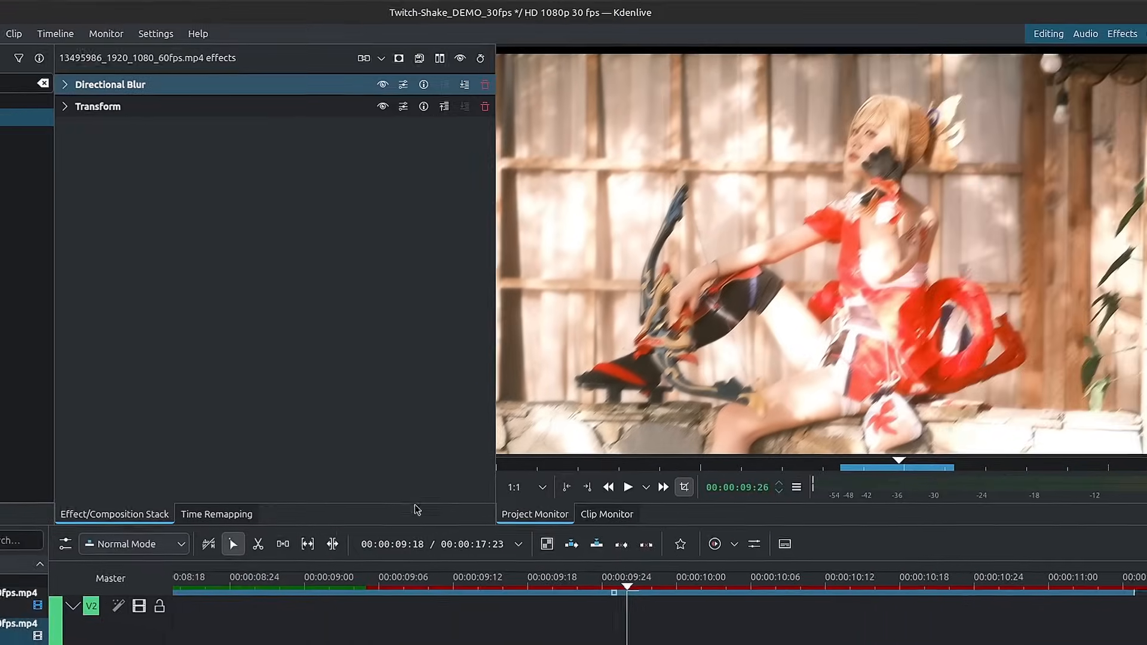
pyautogui.moveTo(463, 590); pyautogui.dragTo(483, 591)
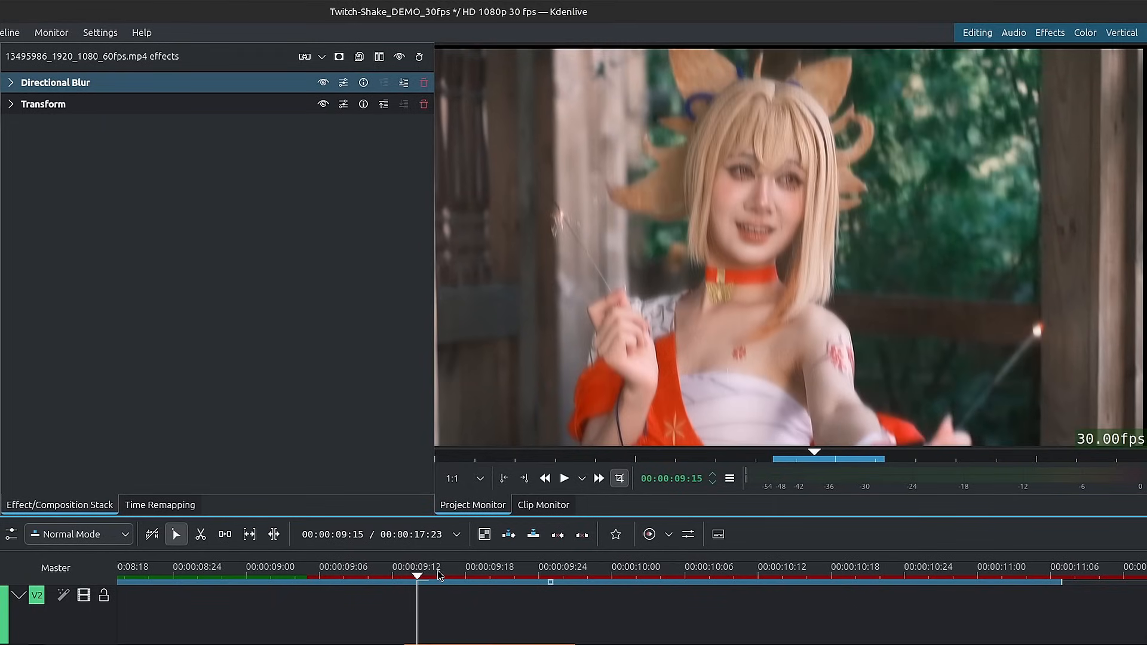
# Duplicate the two short transition clips from V1 onto track V2, starting at 00:00:09:13
pyautogui.moveTo(451, 577); pyautogui.dragTo(413, 582)
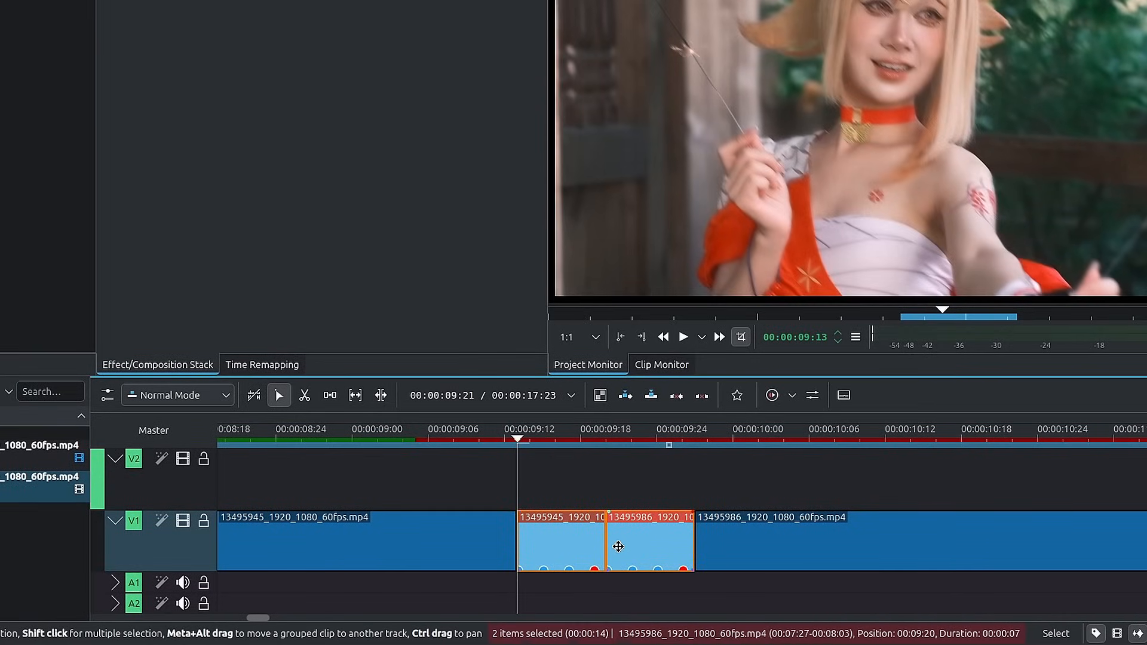
pyautogui.click(663, 482)
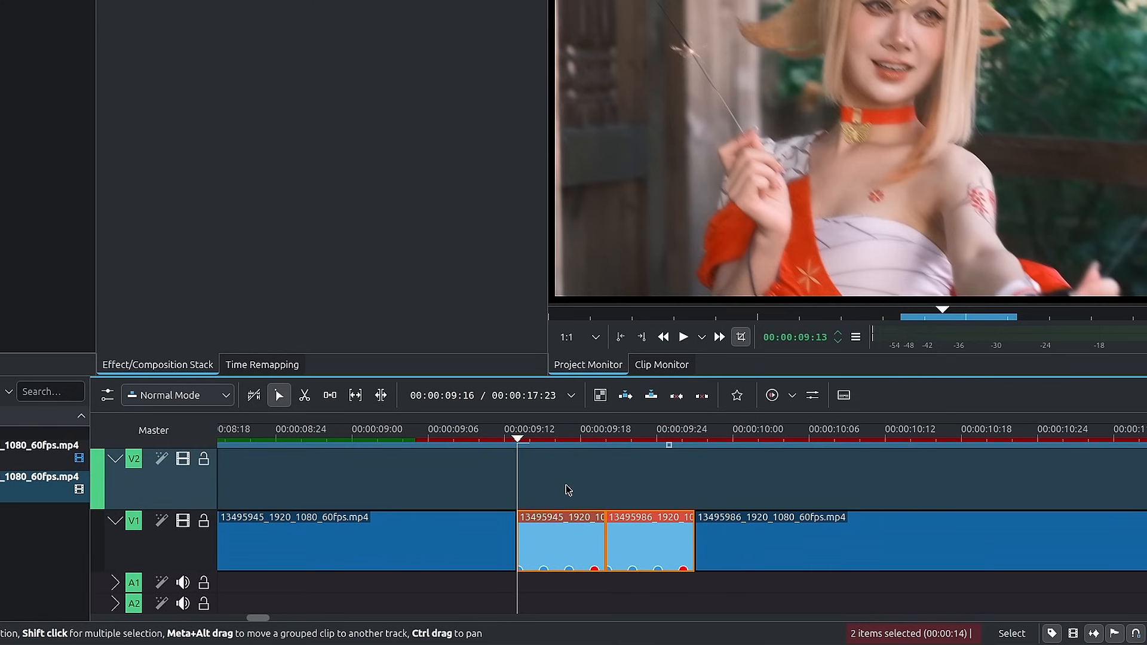
pyautogui.hotkey('ctrl', 'v')
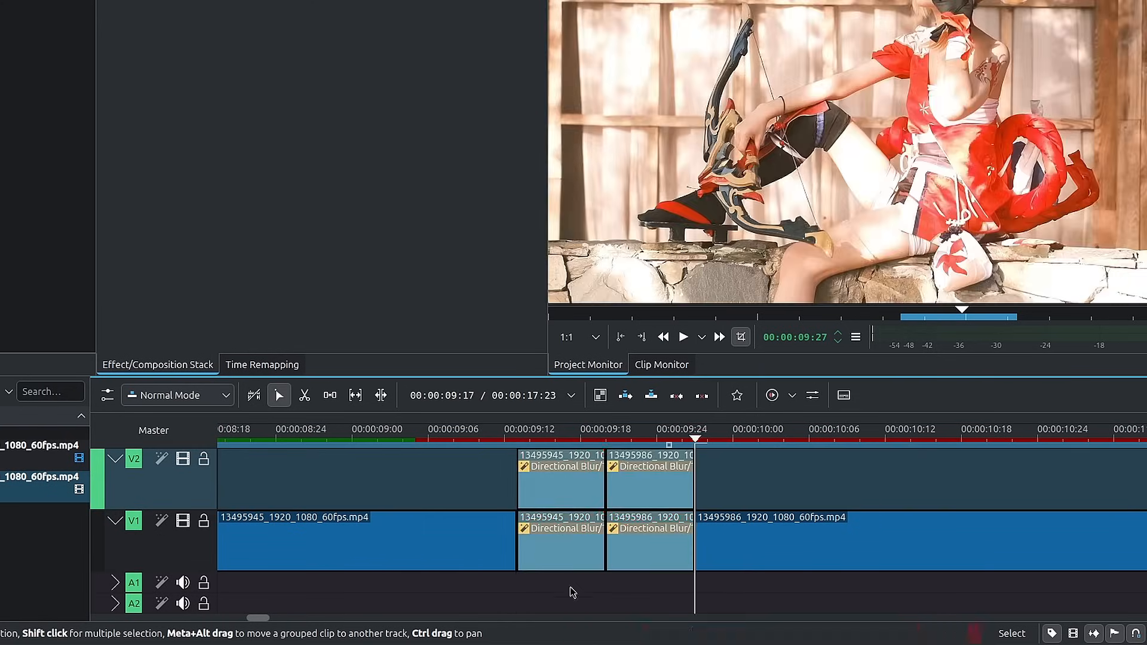
# Delete all effects from the two short transition clips on track V1
pyautogui.click(647, 545)
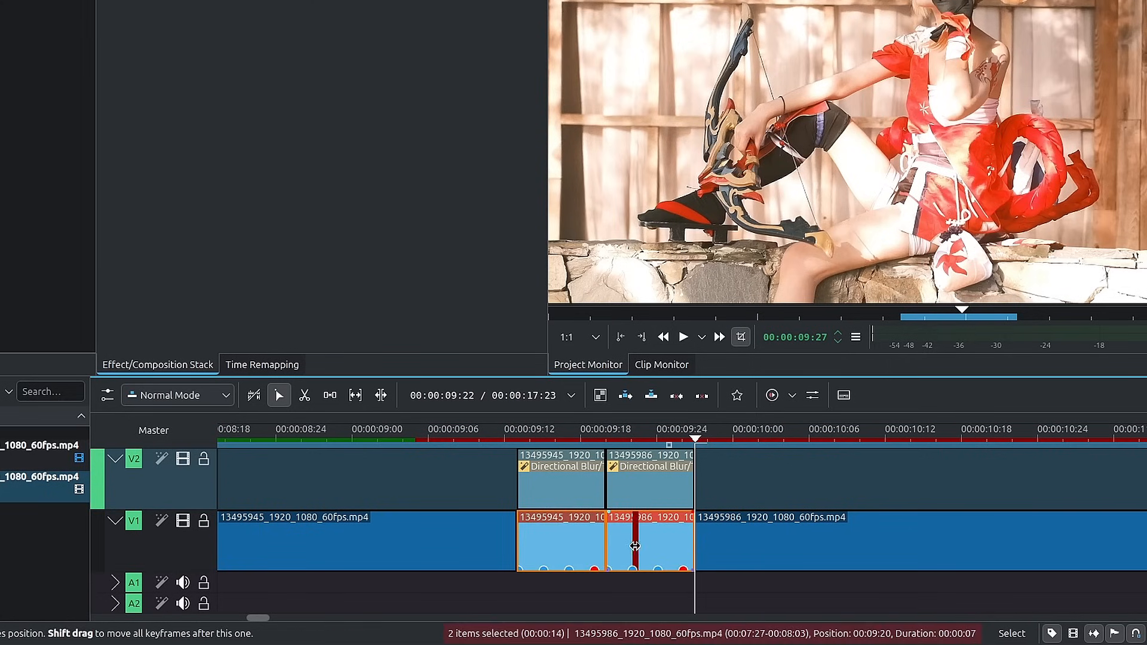
pyautogui.rightClick(651, 545)
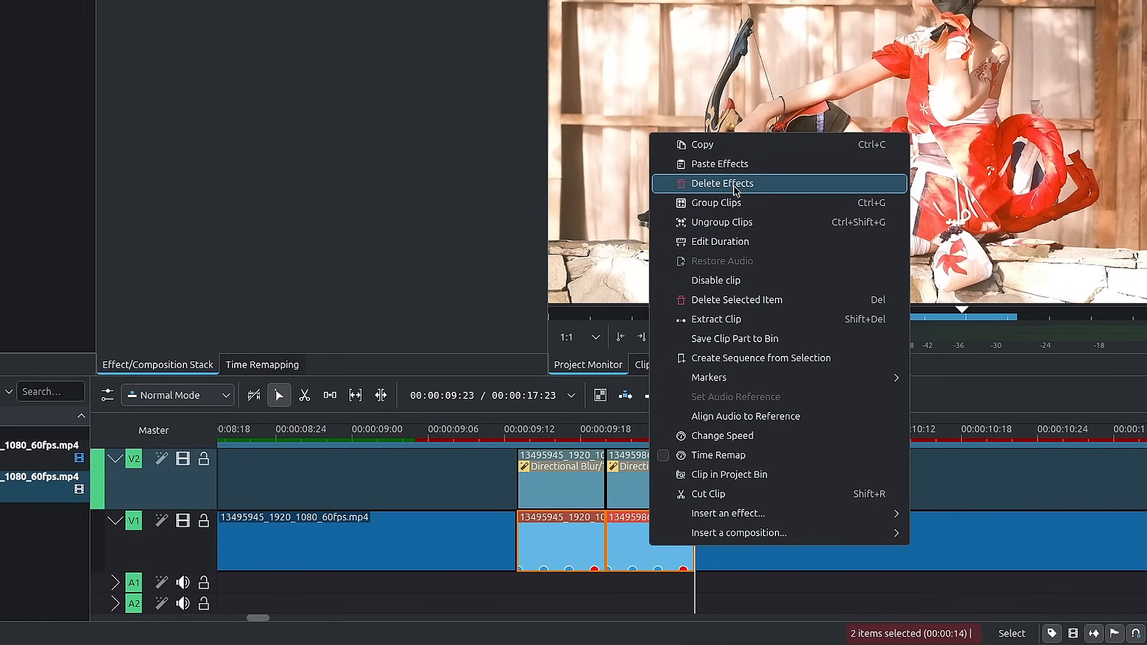
pyautogui.click(736, 184)
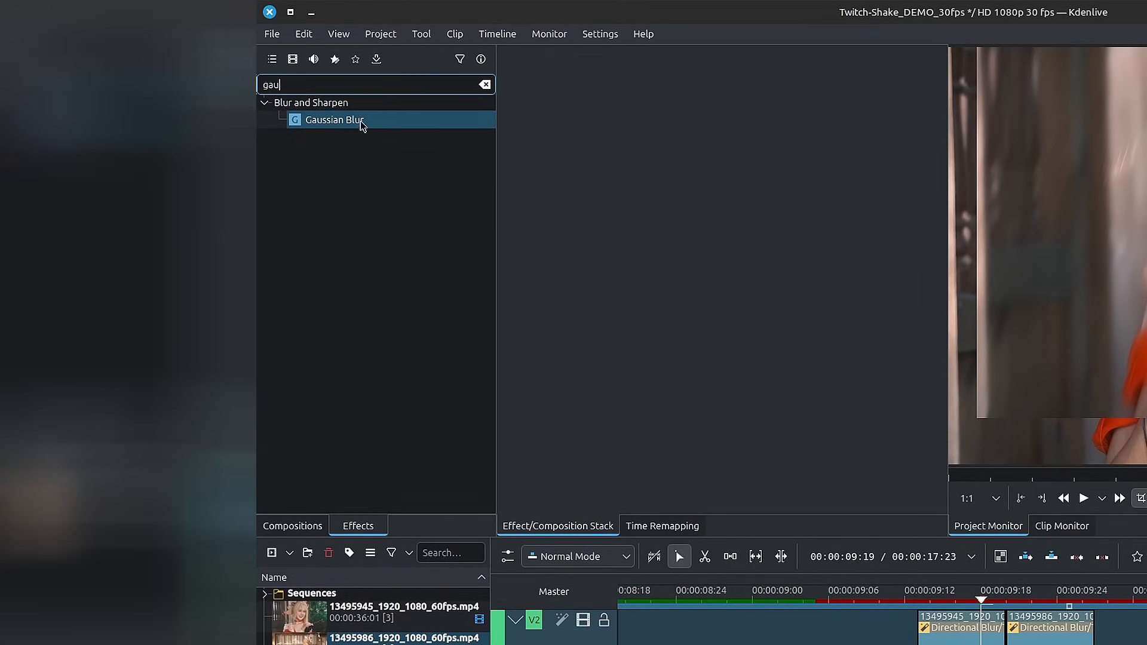
# Apply Gaussian Blur to both short clips on V1 with Sigma and Vertical Sigma set to 40
pyautogui.moveTo(359, 125); pyautogui.dragTo(577, 542)
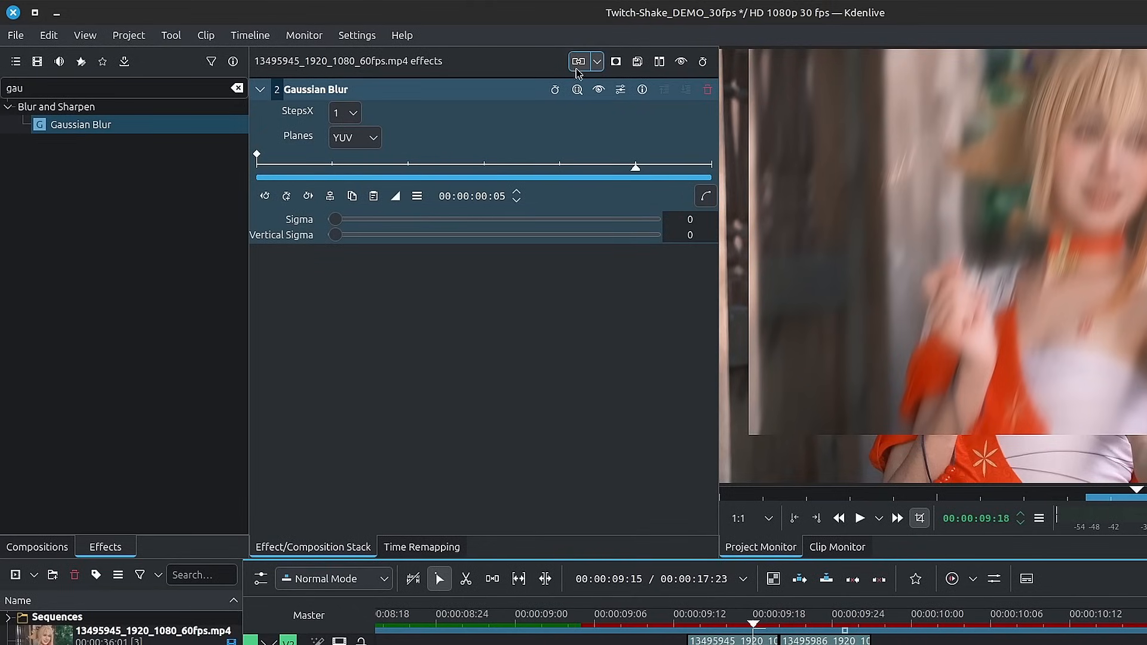
pyautogui.click(692, 219)
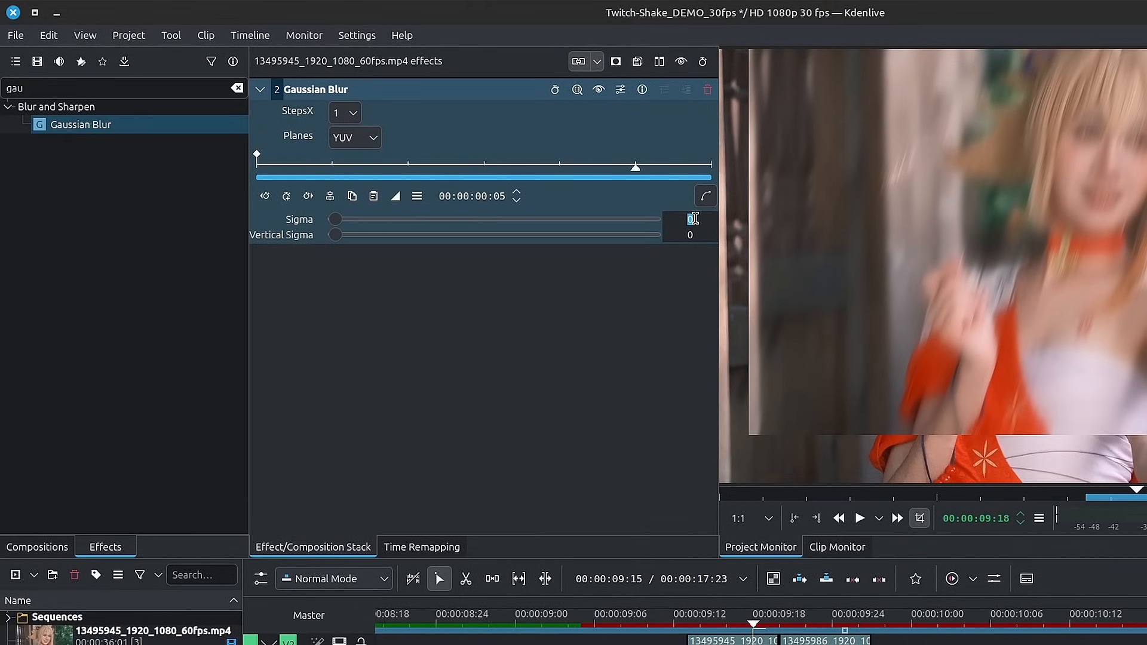
pyautogui.write('40')
pyautogui.press('Return')
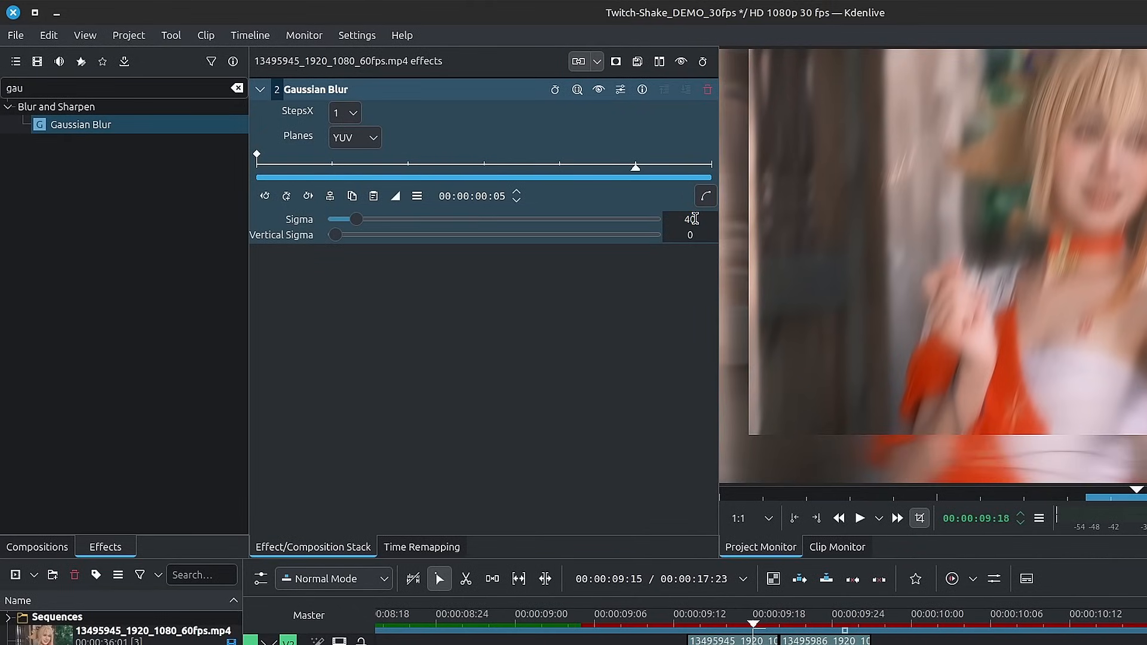
pyautogui.click(692, 235)
pyautogui.write('40')
pyautogui.press('Return')
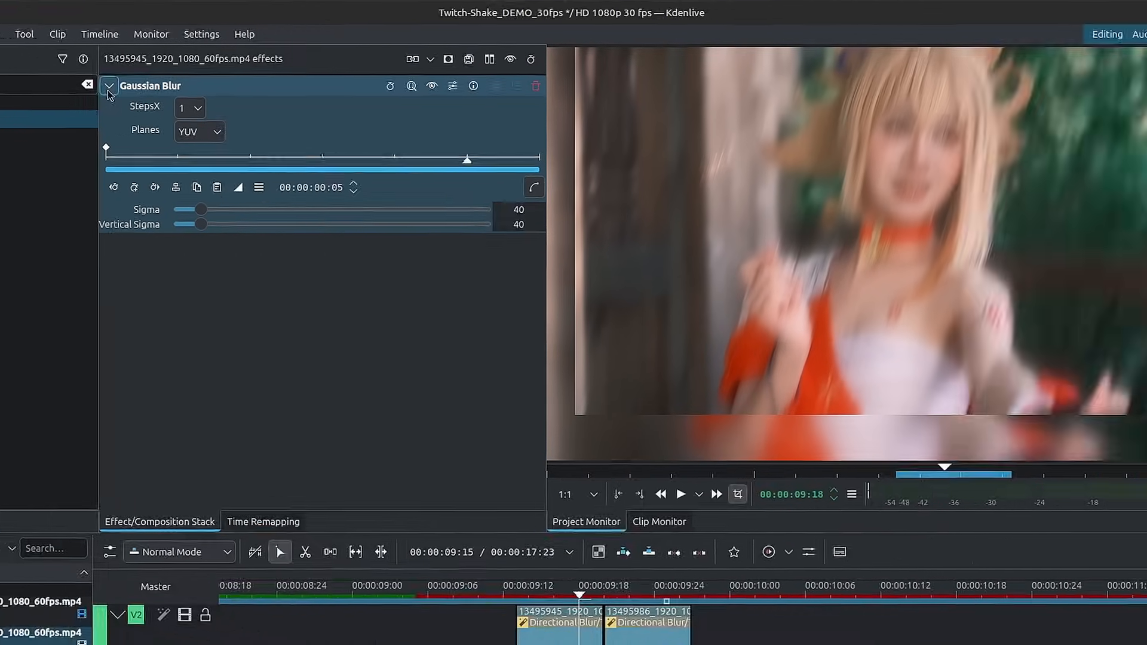
# Collapse Gaussian Blur and scrub across the cut to preview the blurred background behind the shaking clips
pyautogui.click(109, 89)
pyautogui.click(643, 593)
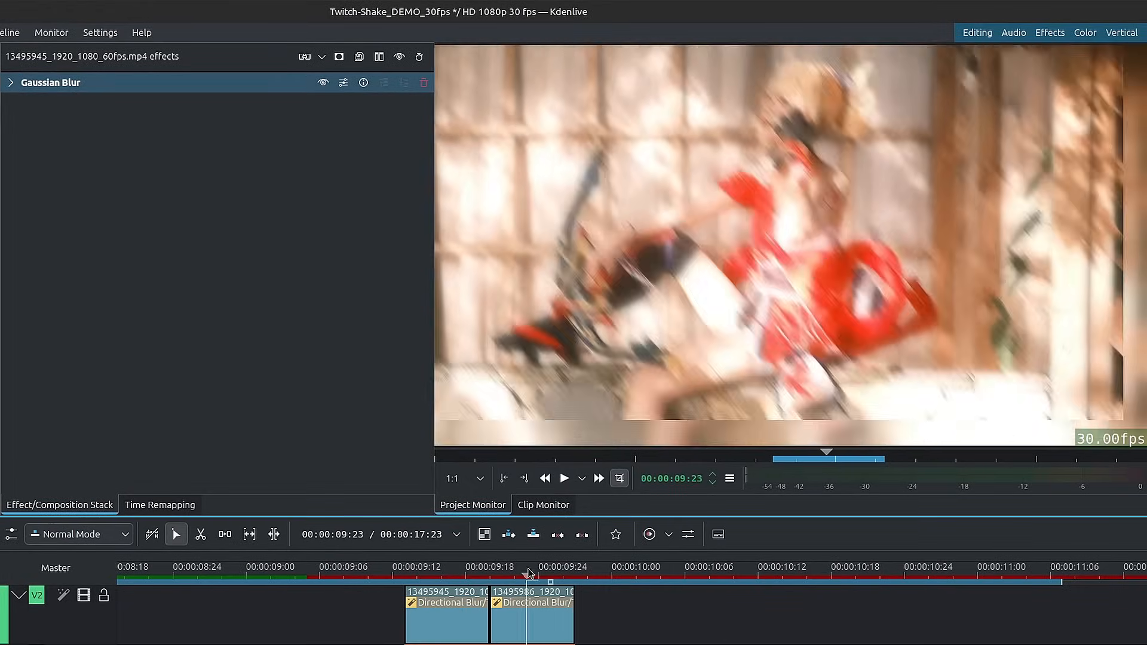
pyautogui.click(479, 570)
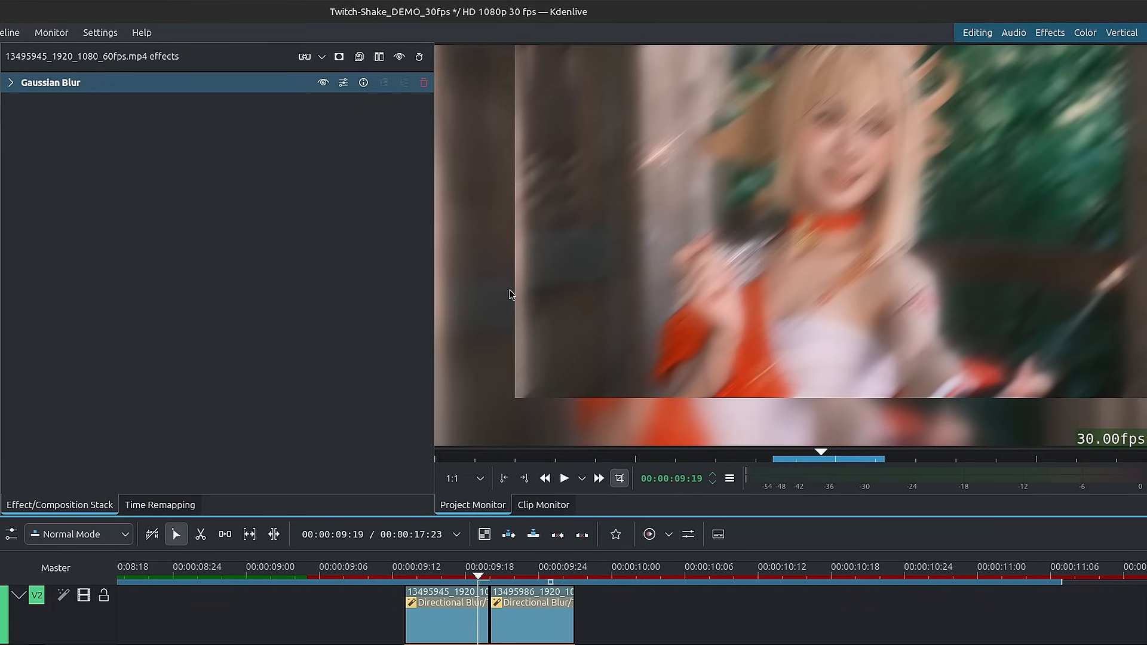
# Find the Alpha shapes effect by searching for "shape" and apply it to the first short clip on V2
pyautogui.click(454, 628)
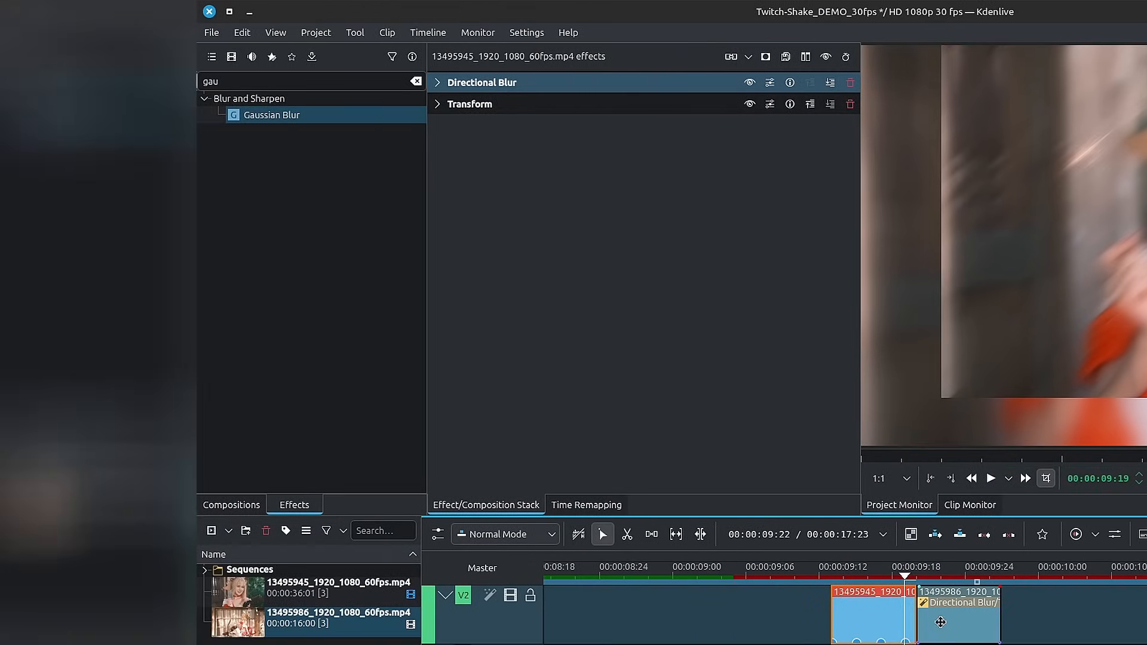
pyautogui.doubleClick(331, 82)
pyautogui.write('shape')
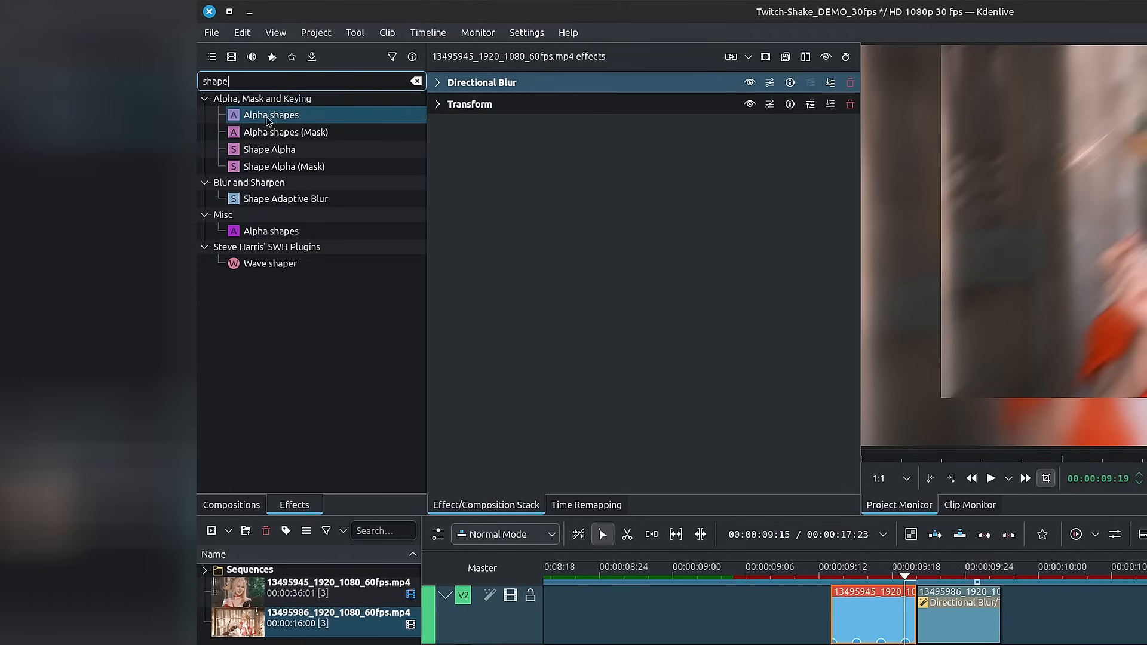
pyautogui.moveTo(264, 124); pyautogui.dragTo(495, 83)
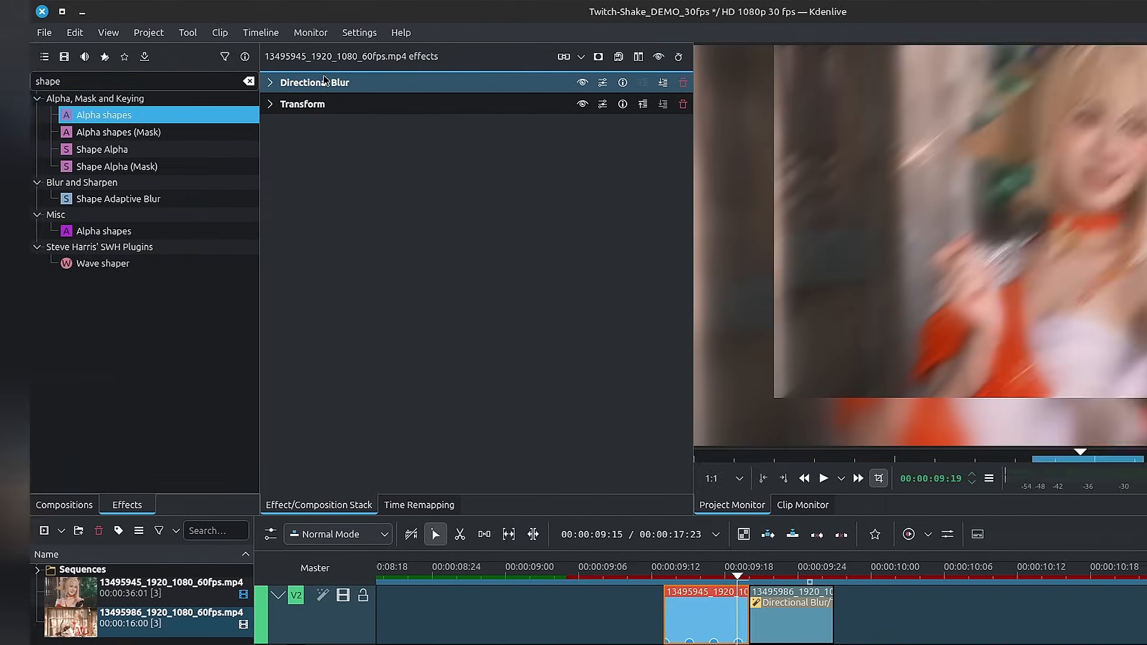
# Set the Alpha shapes rectangle's Size X and Size Y to 500 on the first V2 clip
pyautogui.doubleClick(834, 231)
pyautogui.write('500')
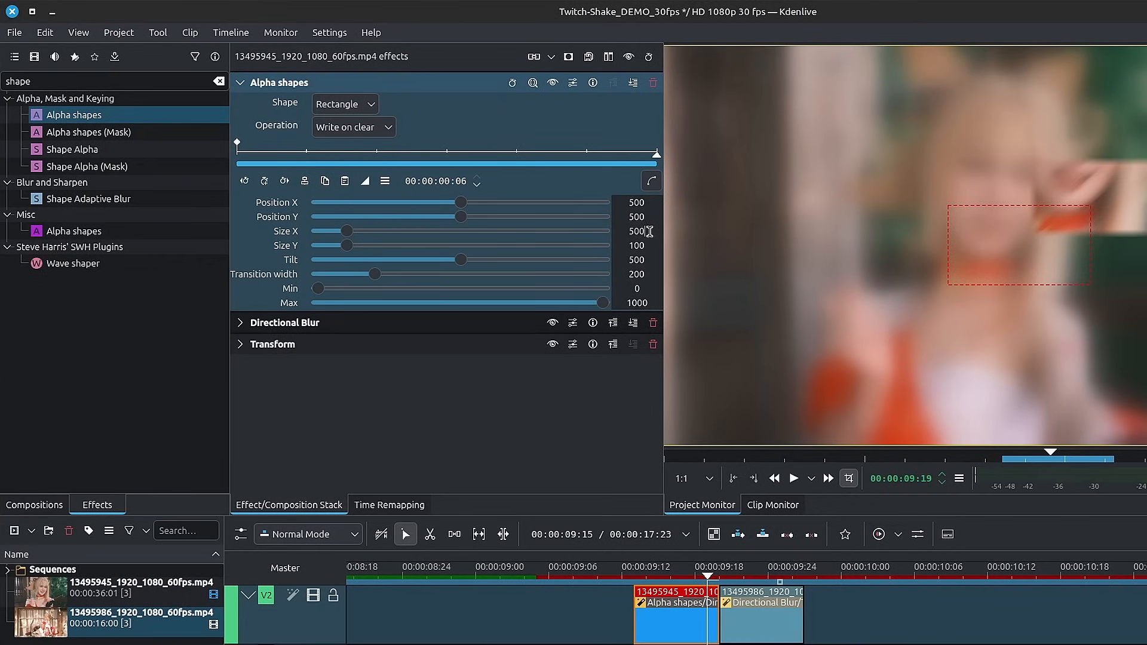
pyautogui.press('Return')
pyautogui.doubleClick(649, 242)
pyautogui.write('500')
pyautogui.press('Return')
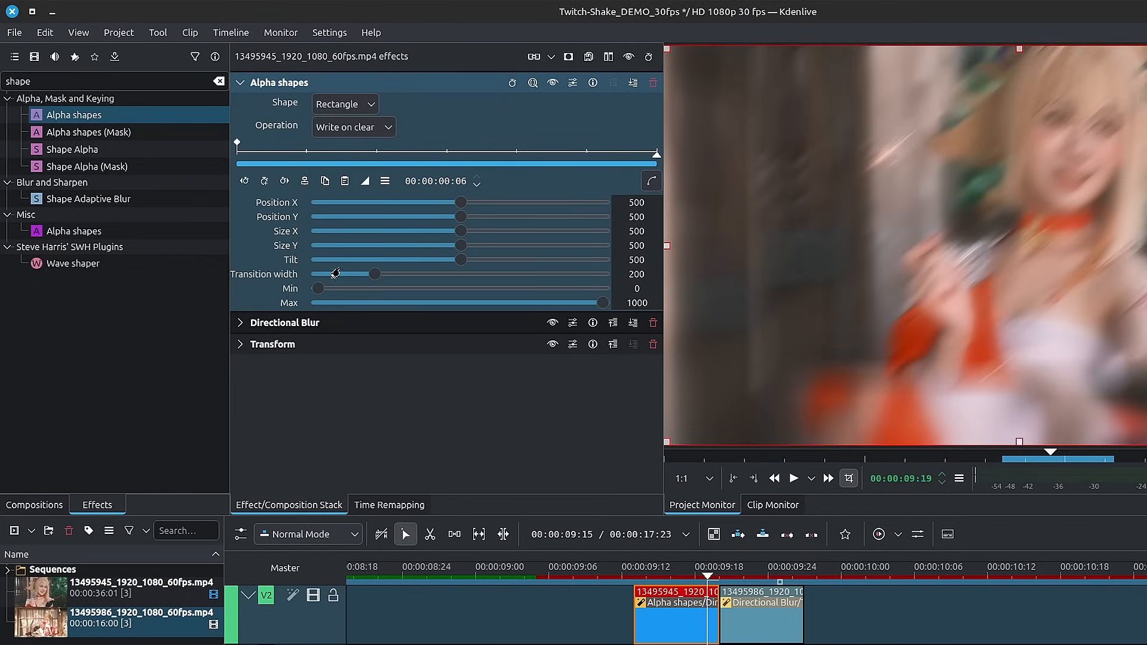
# Set the Alpha shapes Transition width to 100 and collapse the effect
pyautogui.doubleClick(649, 272)
pyautogui.write('1')
pyautogui.press('Return')
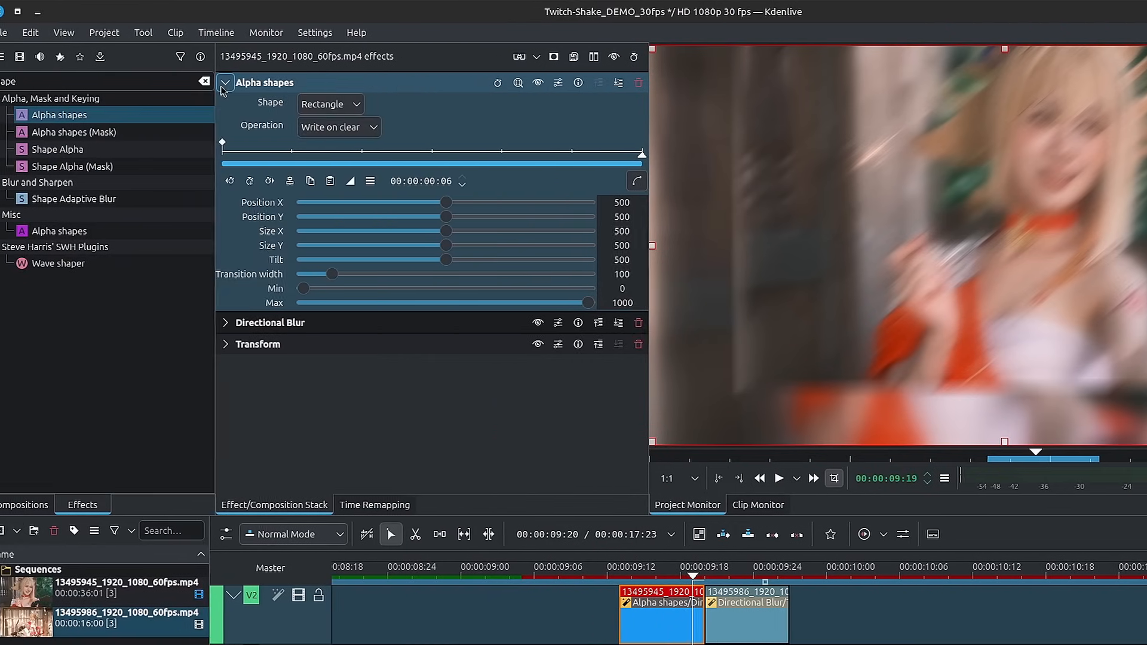
pyautogui.click(26, 87)
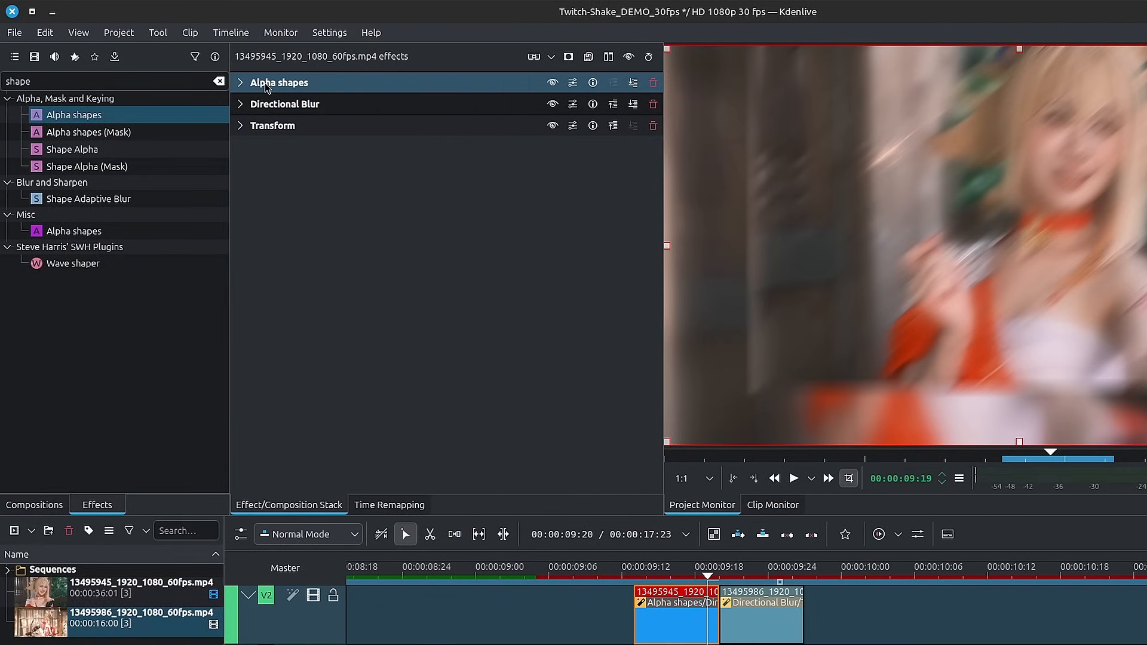
# Copy the Alpha shapes effect to the second V2 clip and move it above Directional Blur in the effect stack
pyautogui.moveTo(266, 88); pyautogui.dragTo(757, 625)
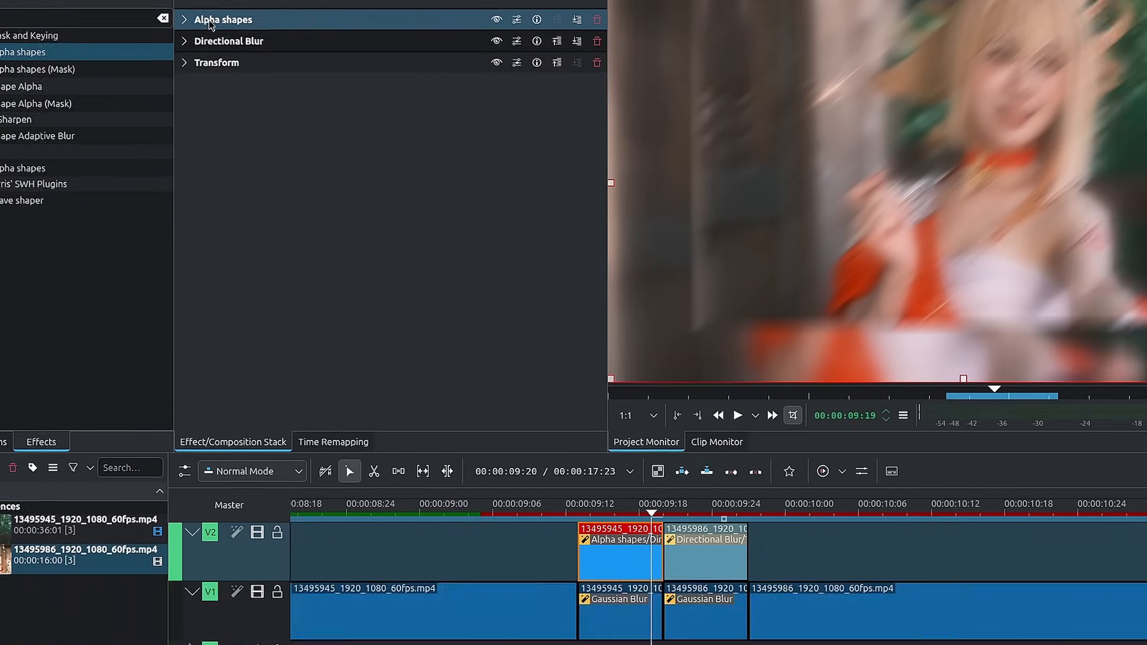
pyautogui.moveTo(639, 489); pyautogui.dragTo(637, 486)
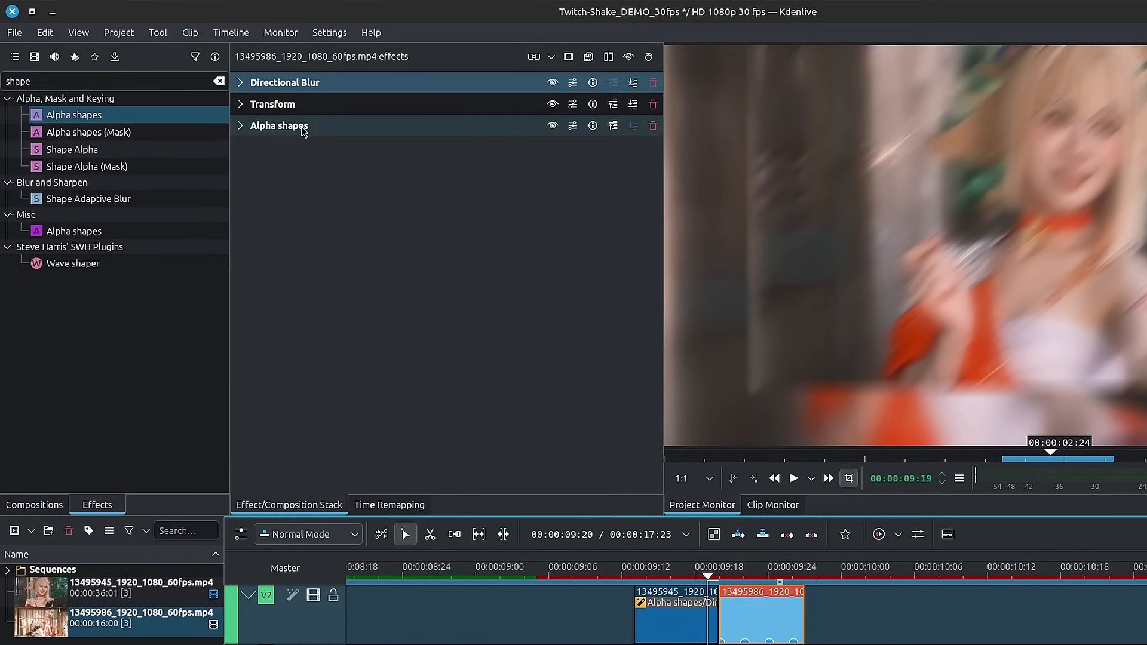
pyautogui.moveTo(303, 131); pyautogui.dragTo(319, 81)
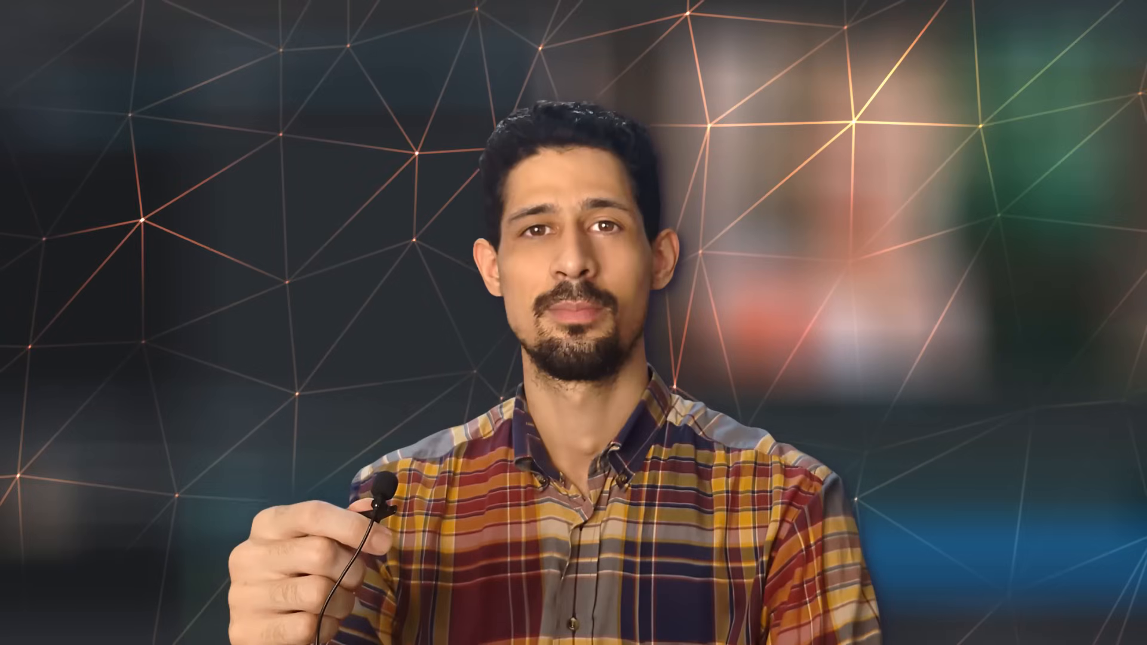